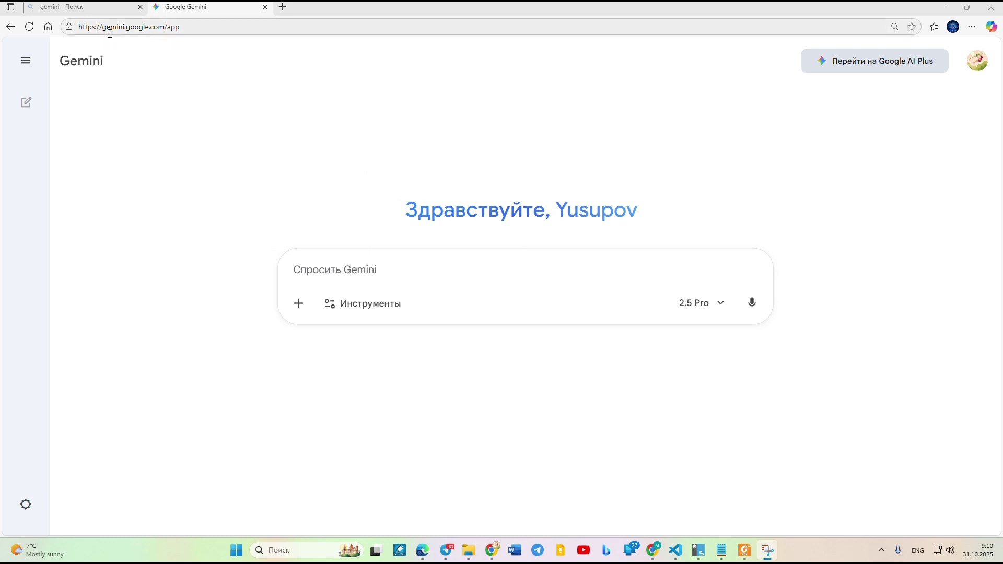
# Step: Try to attach the "9-sinf Informatika cambridge" PDF to the prompt and turn on Canvas
pyautogui.click(299, 305)
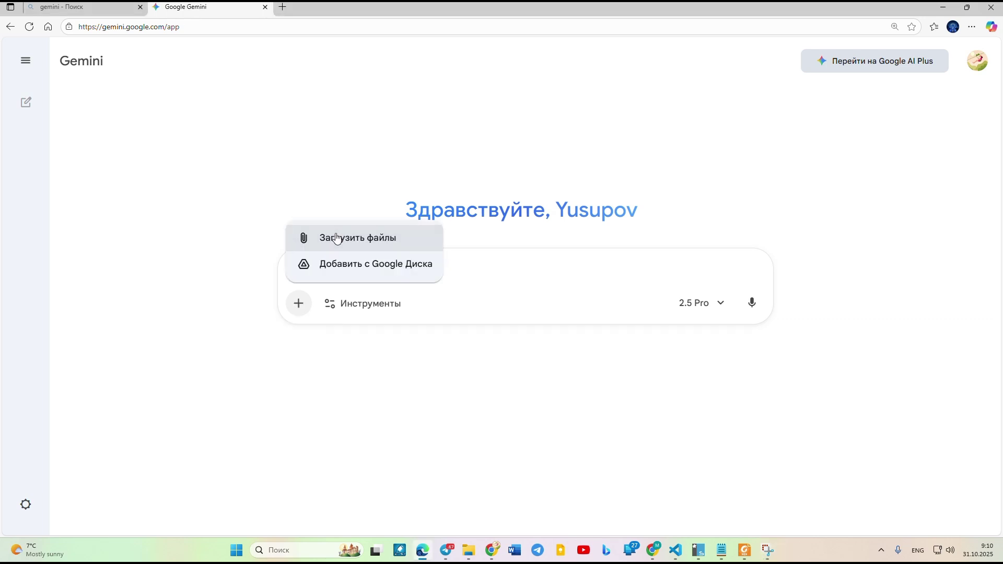
pyautogui.click(384, 238)
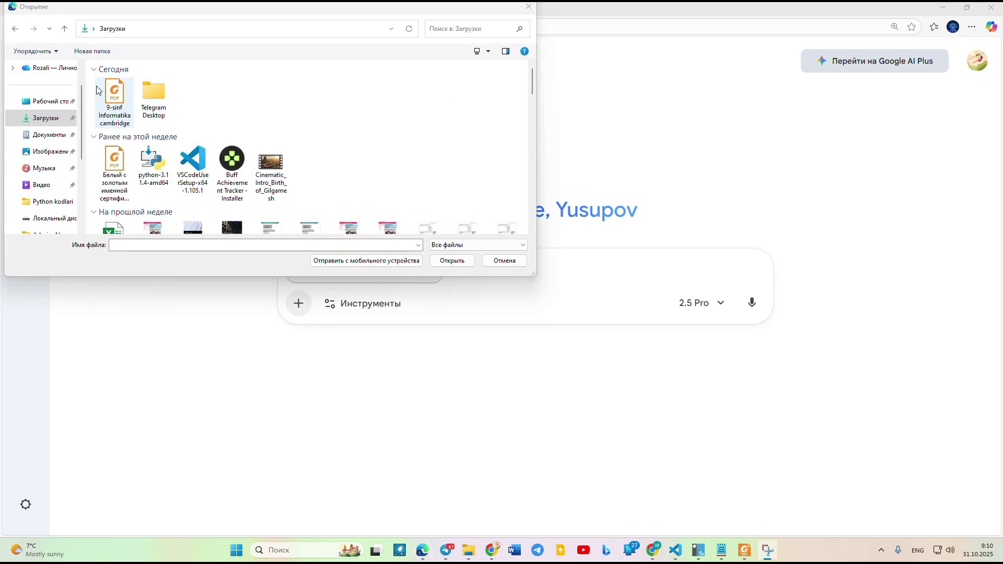
pyautogui.click(116, 93)
pyautogui.click(450, 260)
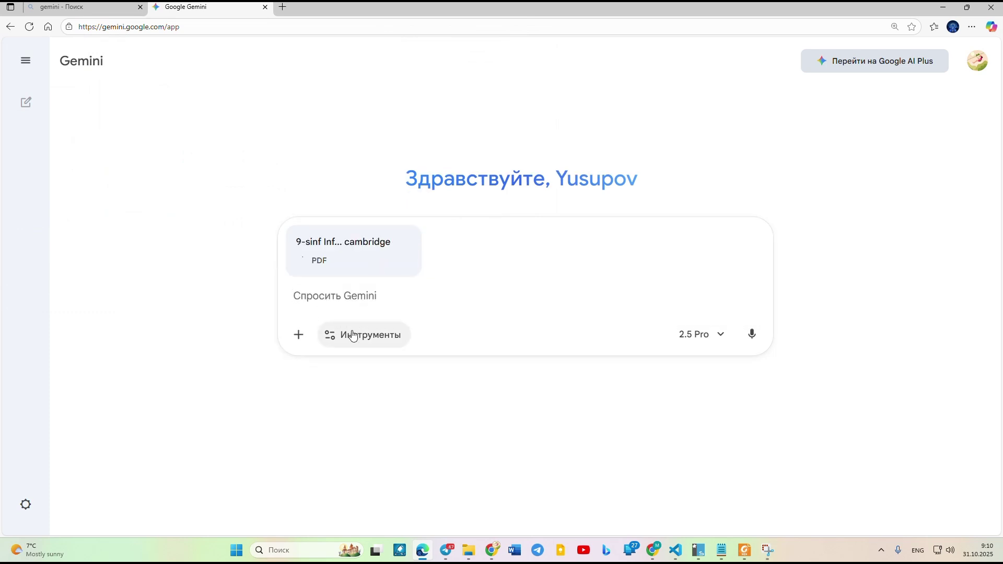
pyautogui.click(365, 339)
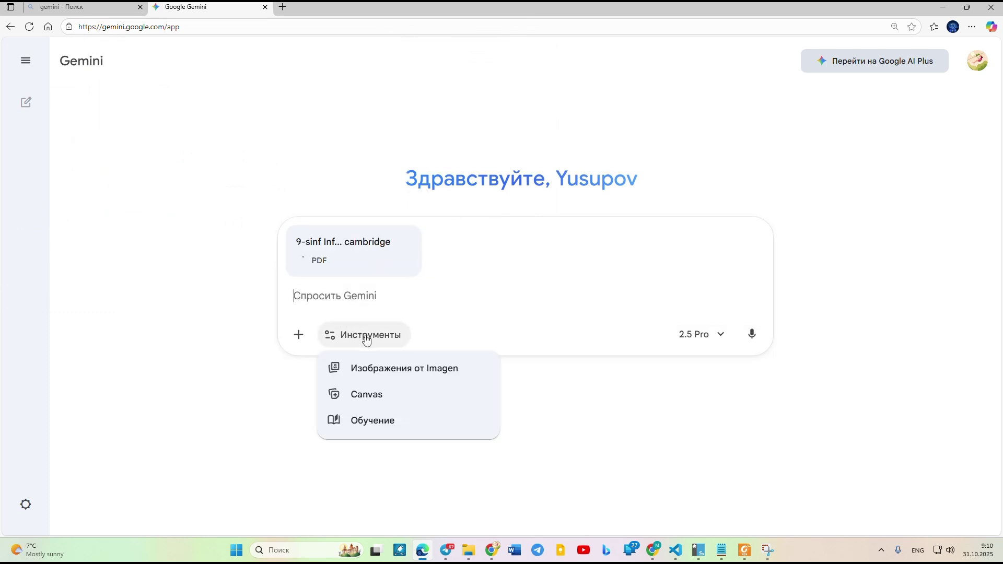
pyautogui.click(382, 400)
pyautogui.click(377, 340)
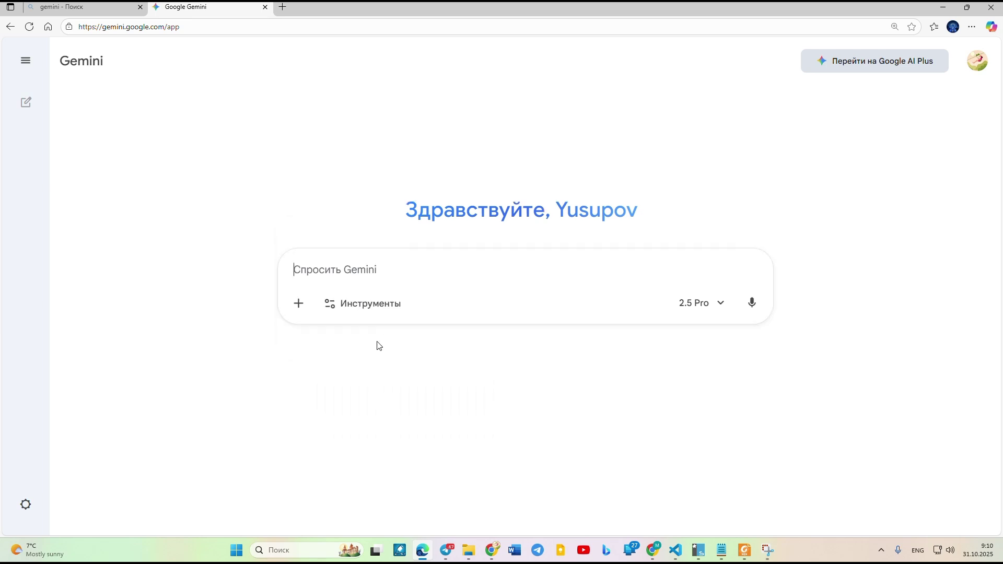
# Step: Turn on Canvas for the prompt and attach the "9-sinf Informatika cambridge" PDF from the Загрузки folder
pyautogui.click(369, 300)
pyautogui.click(366, 360)
pyautogui.click(300, 306)
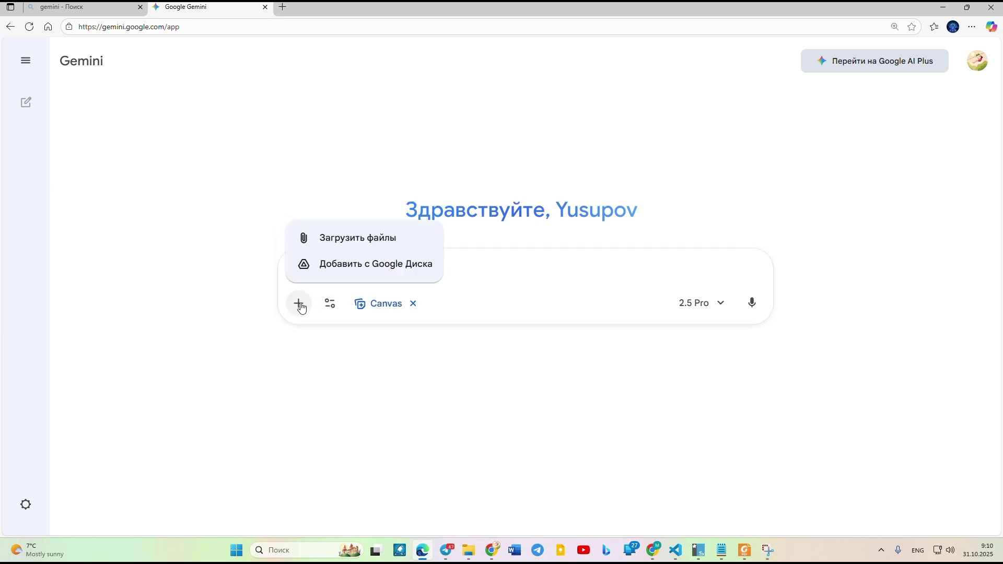
pyautogui.click(334, 240)
pyautogui.click(114, 103)
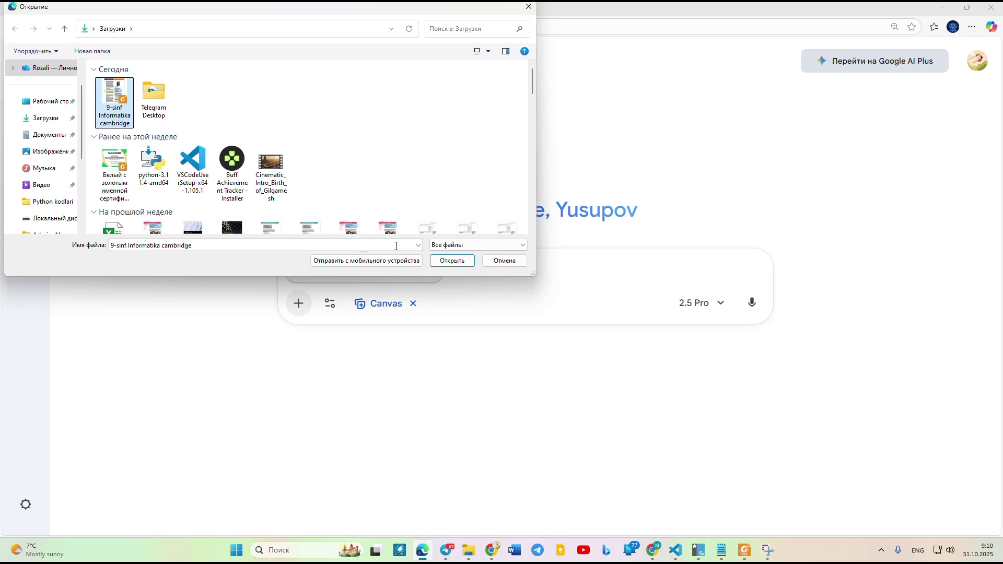
pyautogui.click(452, 261)
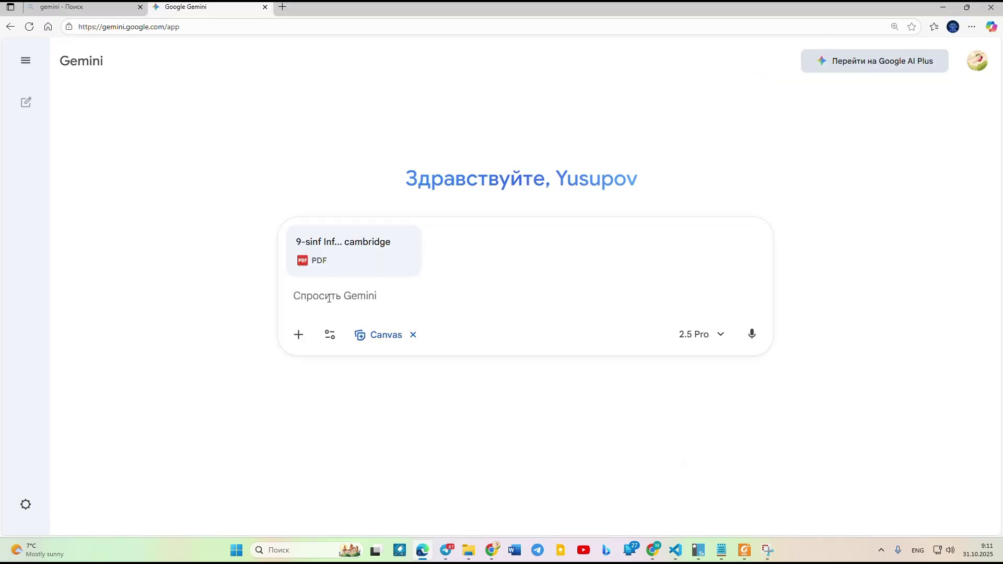
# Step: Write the prompt "10-sahidan to 100-sahifagacha bo'lgan ma'lumotlardan interaktiv test tayyorlab ber."
pyautogui.write('10-')
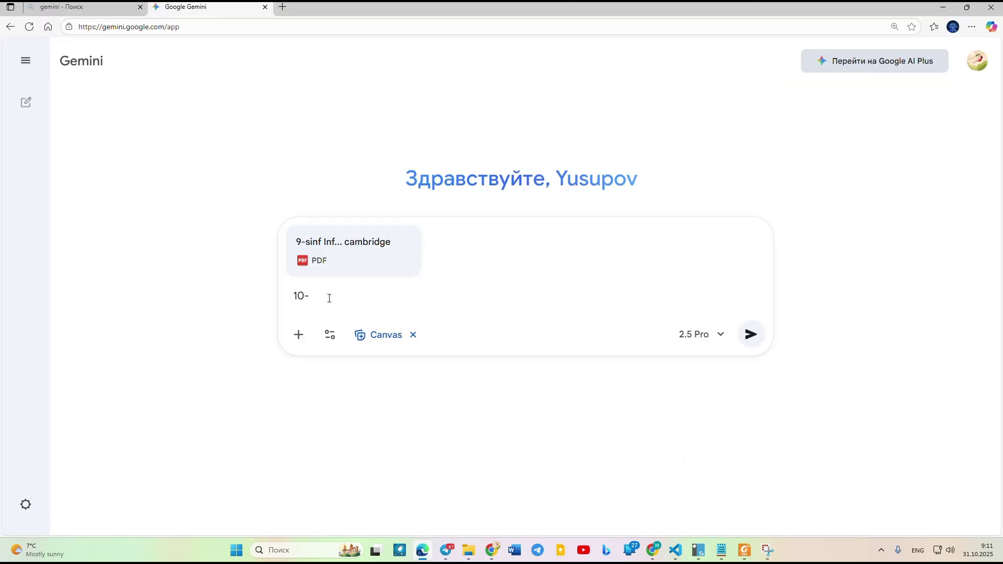
pyautogui.write("sahidan to 100-sahifagacja bo'lgan")
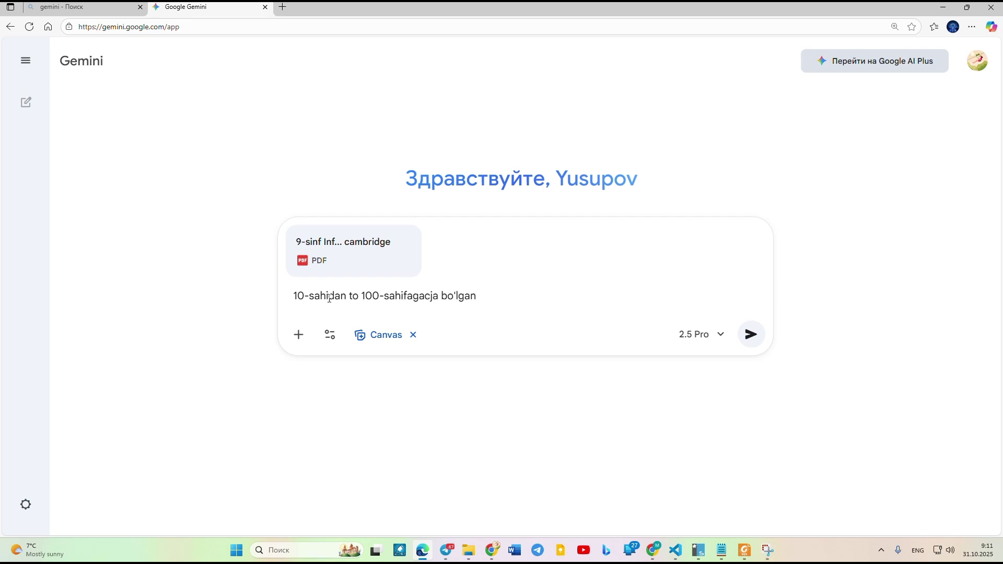
pyautogui.write(" ma'lumotlardan intereakti")
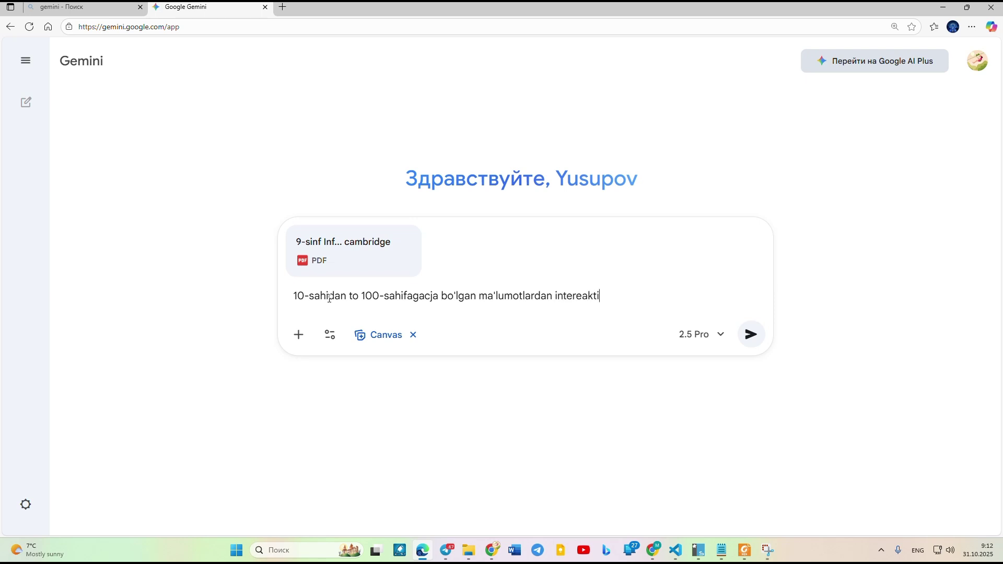
pyautogui.write('v test tayyorlab ber.')
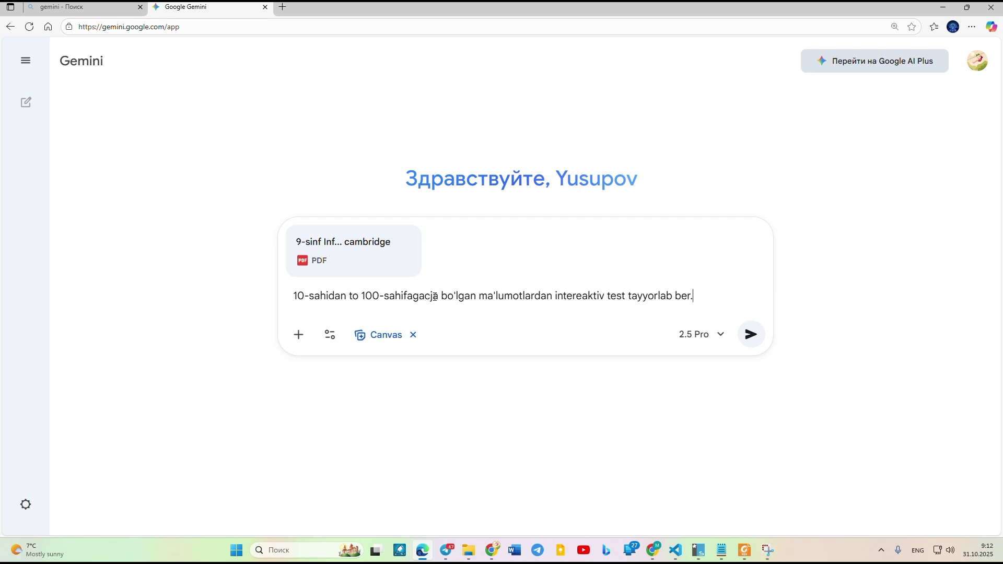
pyautogui.press('BackSpace')
pyautogui.write('h')
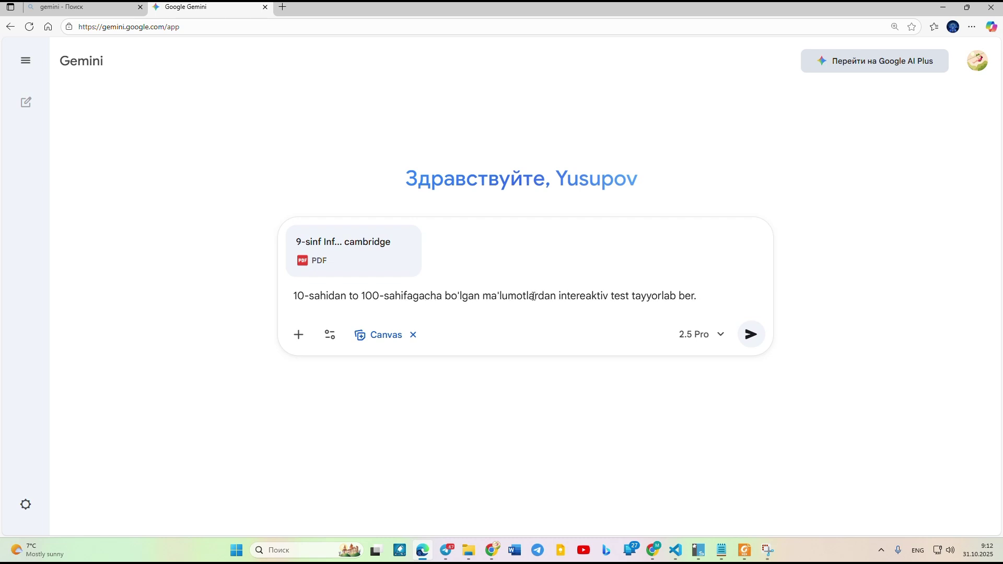
pyautogui.click(588, 297)
pyautogui.press('BackSpace')
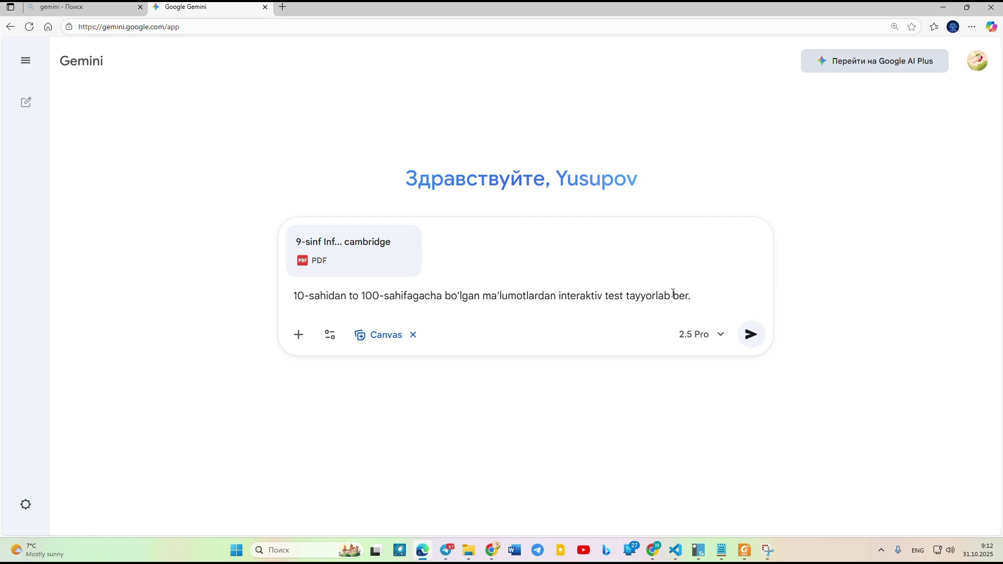
# Step: Add the prompt lines "Testga ISm Familiya kiritish mumkin bo'lsin," and "Natija FISh ni ostida chiqsin.", and send the request
pyautogui.hotkey('shift', 'Return')
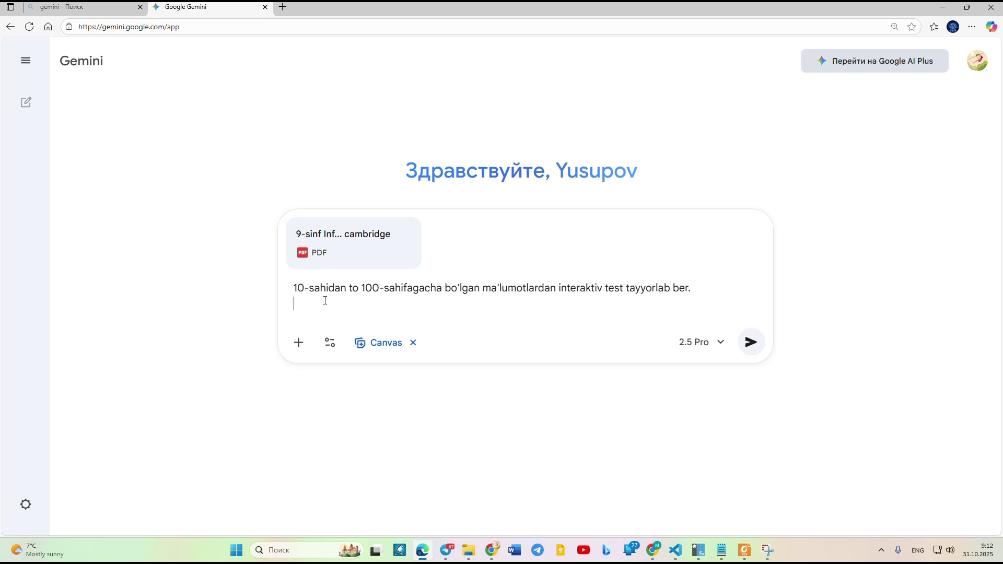
pyautogui.write('Testga ISm Familiya kiritish mumk')
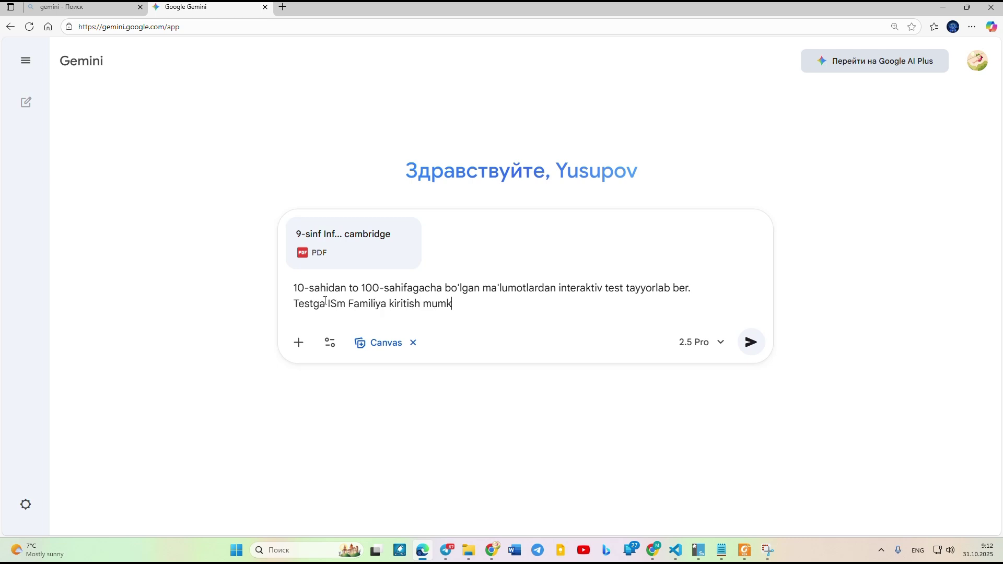
pyautogui.write("in bo'lsin,")
pyautogui.hotkey('shift', 'Return')
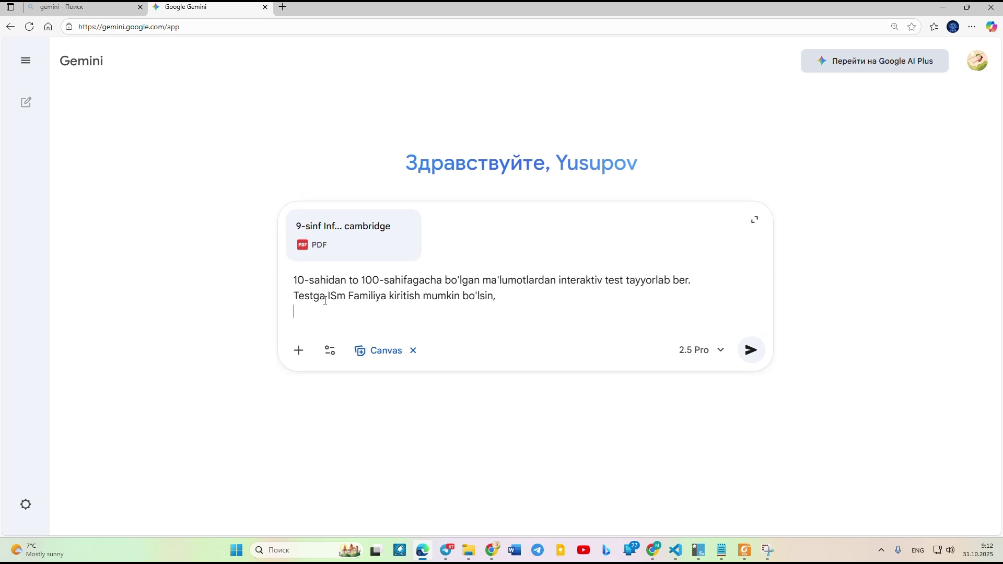
pyautogui.write('Natija FISh ni ostida chiqsin.')
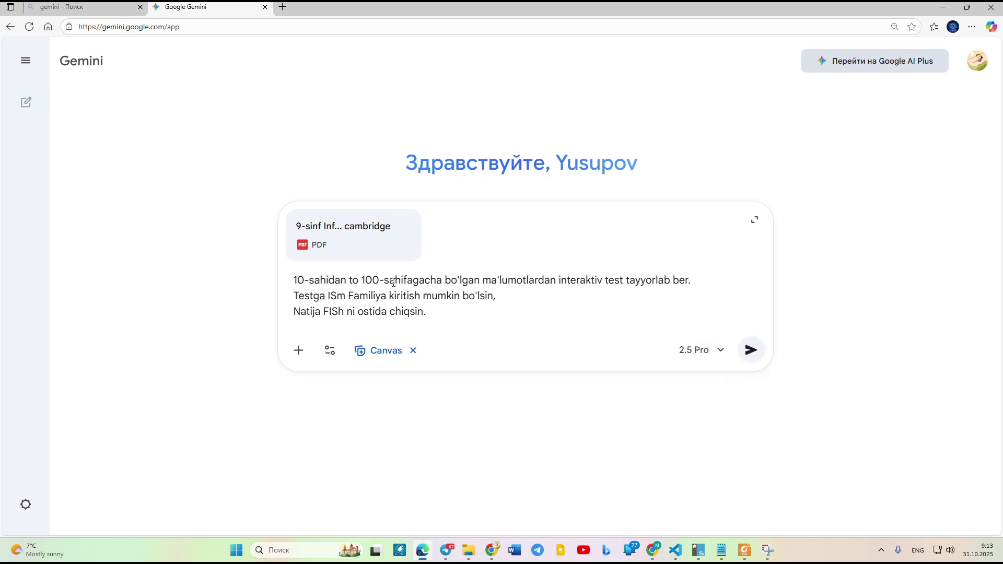
pyautogui.click(751, 350)
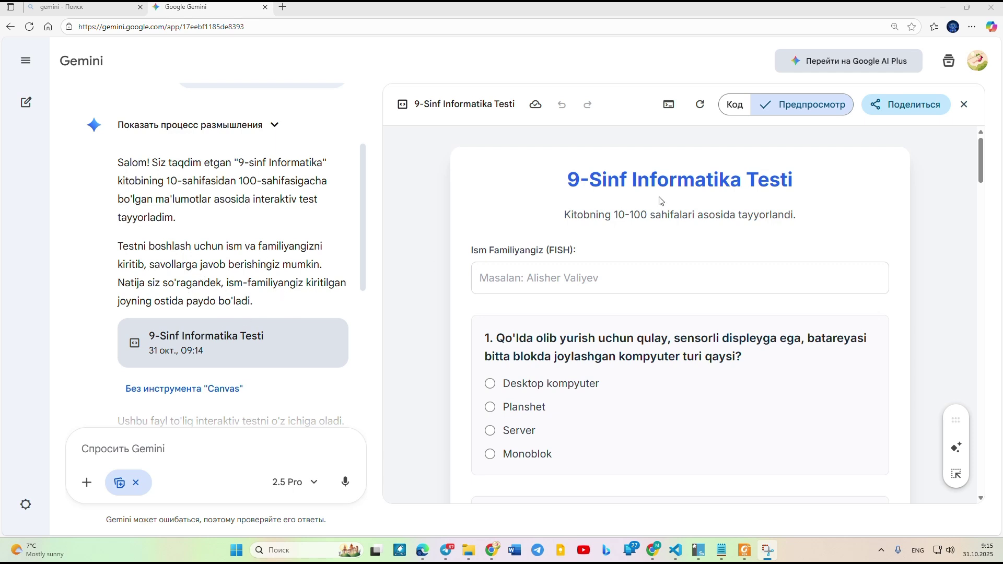
# Step: Fill the name field of the generated test preview with the placeholder text "ISfamilioya"
pyautogui.click(529, 282)
pyautogui.write('IS')
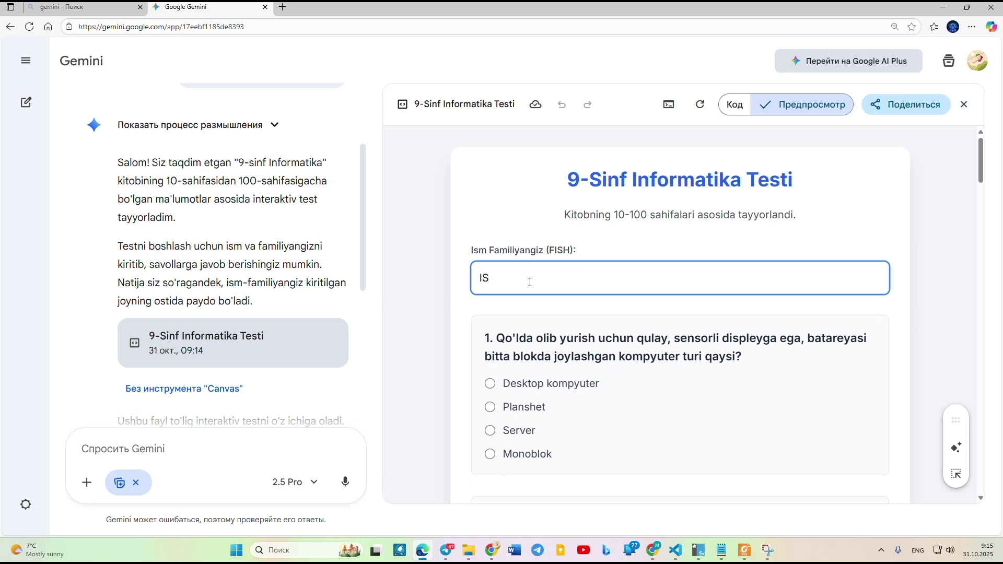
pyautogui.write('mfamilioya')
# Step: Answer question 1 with "Desktop kompyuter" and question 2 with "Virtual reallik (VR)", and pick an option for question 3
pyautogui.scroll(-2, 523, 282)
pyautogui.click(500, 282)
pyautogui.scroll(-4, 509, 308)
pyautogui.click(507, 332)
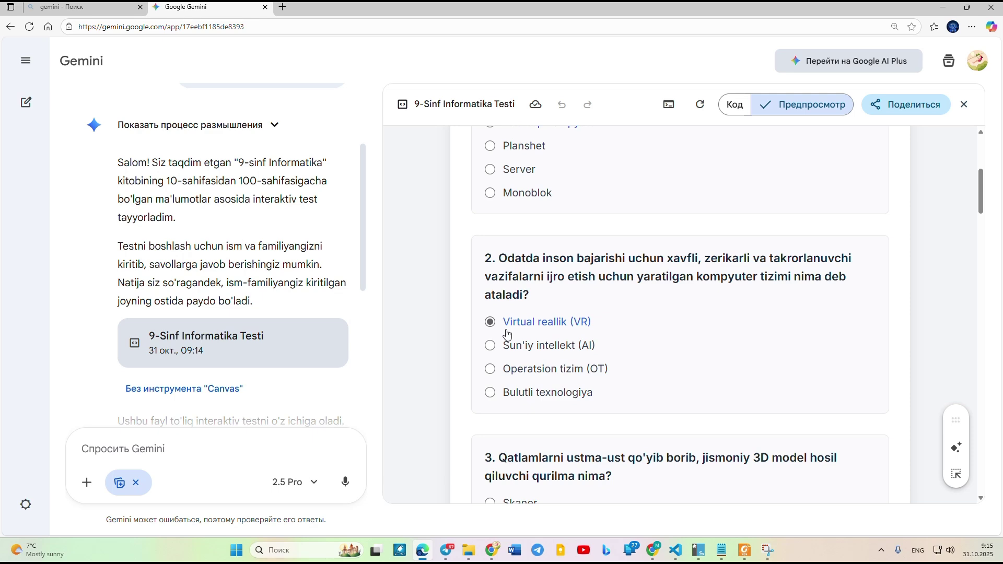
pyautogui.scroll(-5, 507, 332)
pyautogui.click(505, 312)
# Step: Pick an answer for one of the last test questions and submit the test for scoring
pyautogui.scroll(-12, 505, 314)
pyautogui.scroll(-17, 506, 372)
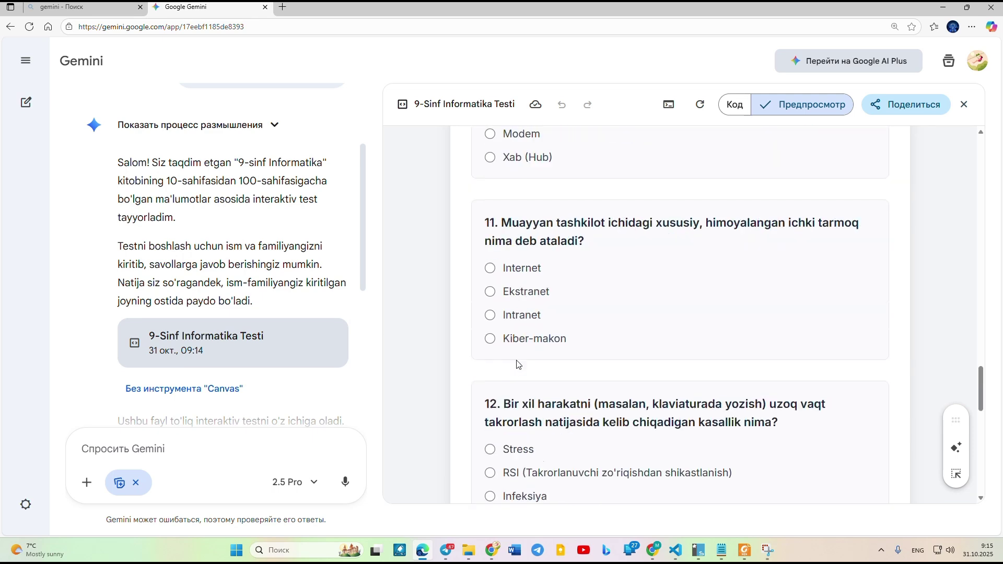
pyautogui.scroll(-10, 517, 364)
pyautogui.click(526, 313)
pyautogui.click(648, 442)
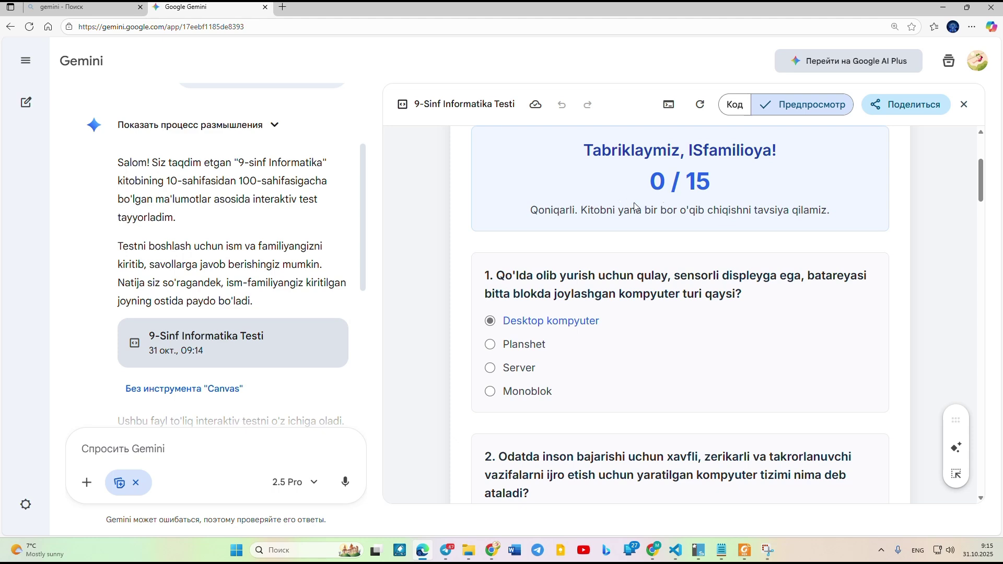
# Step: Review the result shown beneath the name field and create a public share link for the "9-Sinf Informatika Testi" Canvas
pyautogui.moveTo(689, 149); pyautogui.dragTo(779, 151)
pyautogui.scroll(3, 722, 234)
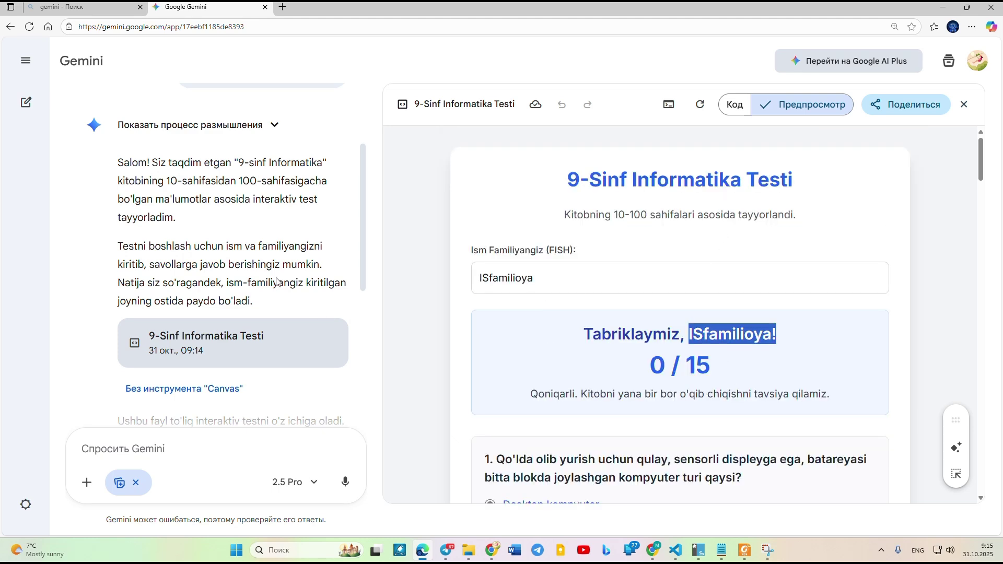
pyautogui.scroll(2, 276, 282)
pyautogui.scroll(-2, 620, 314)
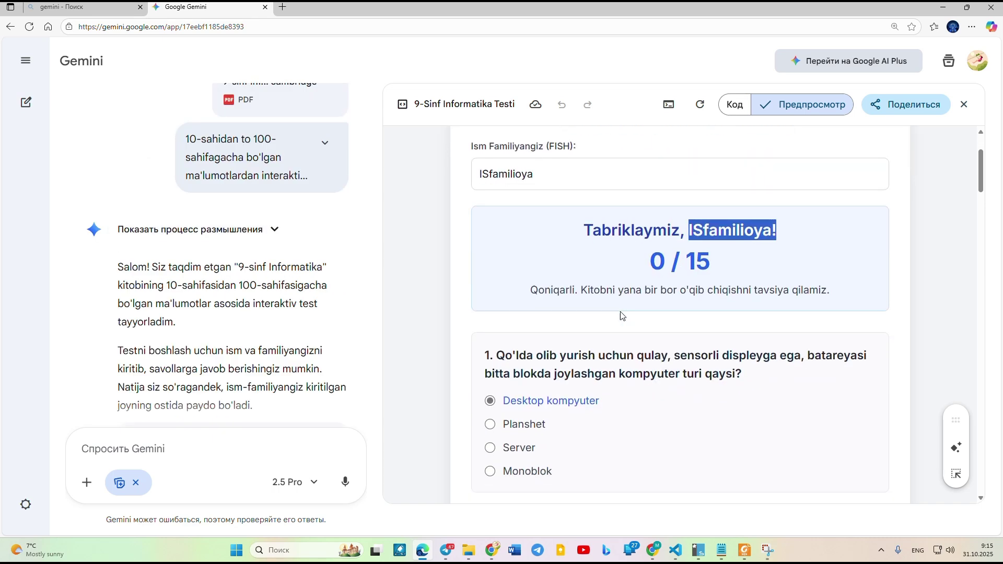
pyautogui.scroll(2, 620, 311)
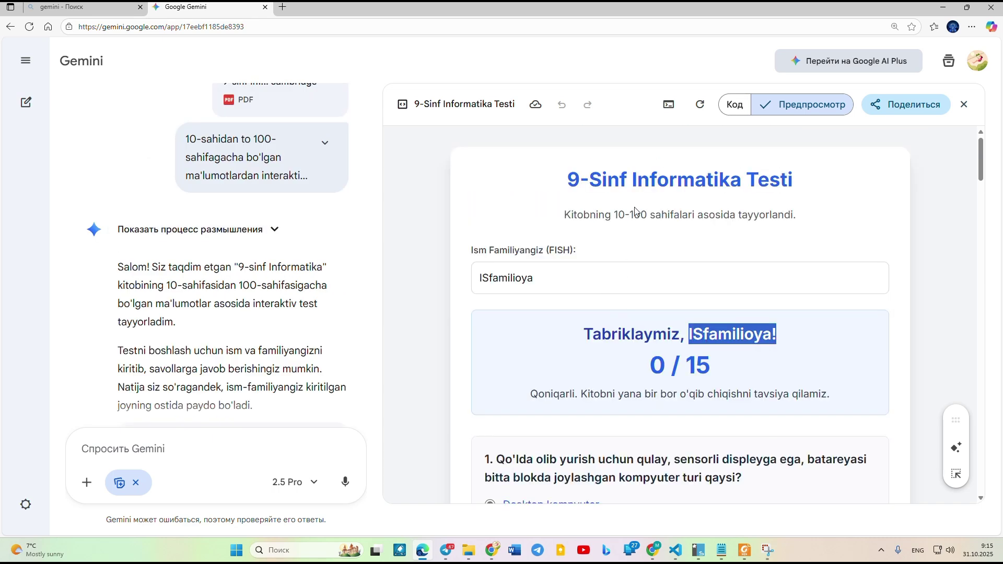
pyautogui.click(905, 111)
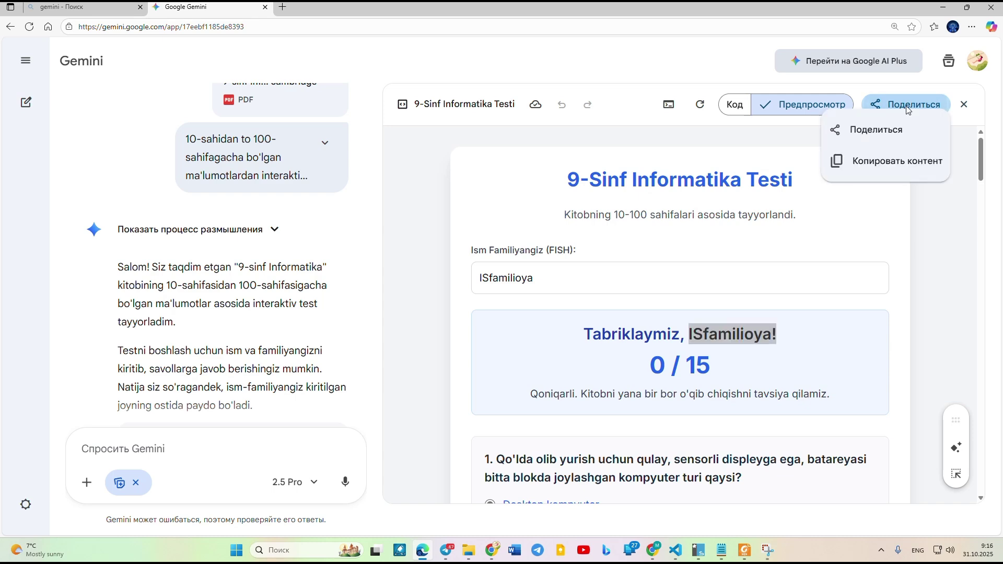
pyautogui.click(882, 135)
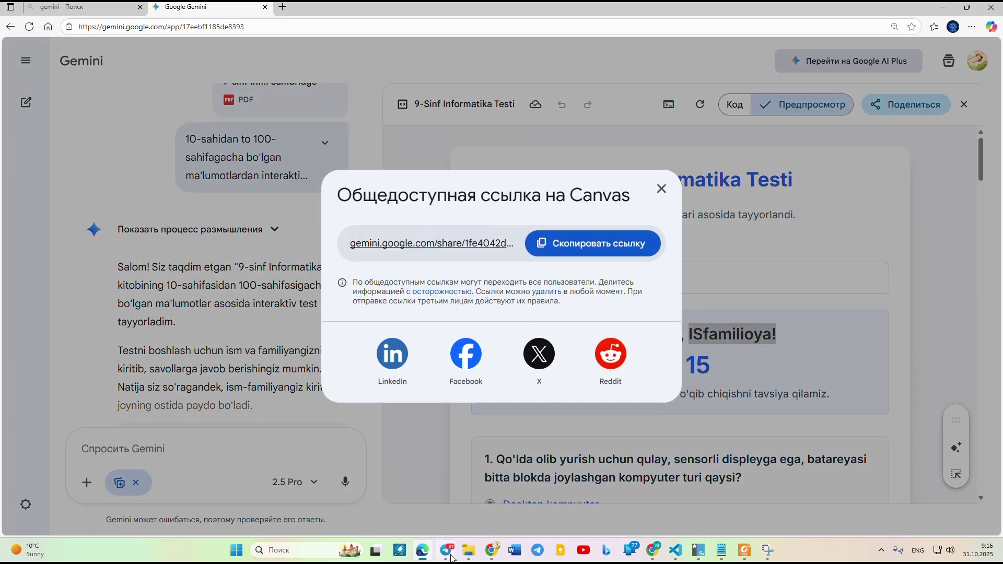
# Step: Switch to Telegram, open the info of the "Attestatsiya test" group and copy its t.me/test_att link
pyautogui.click(447, 510)
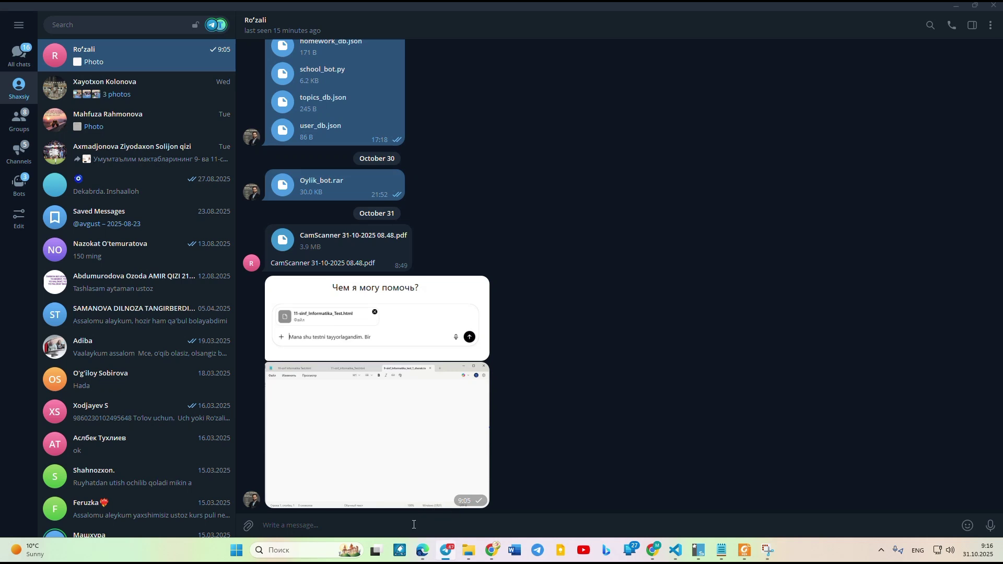
pyautogui.click(19, 52)
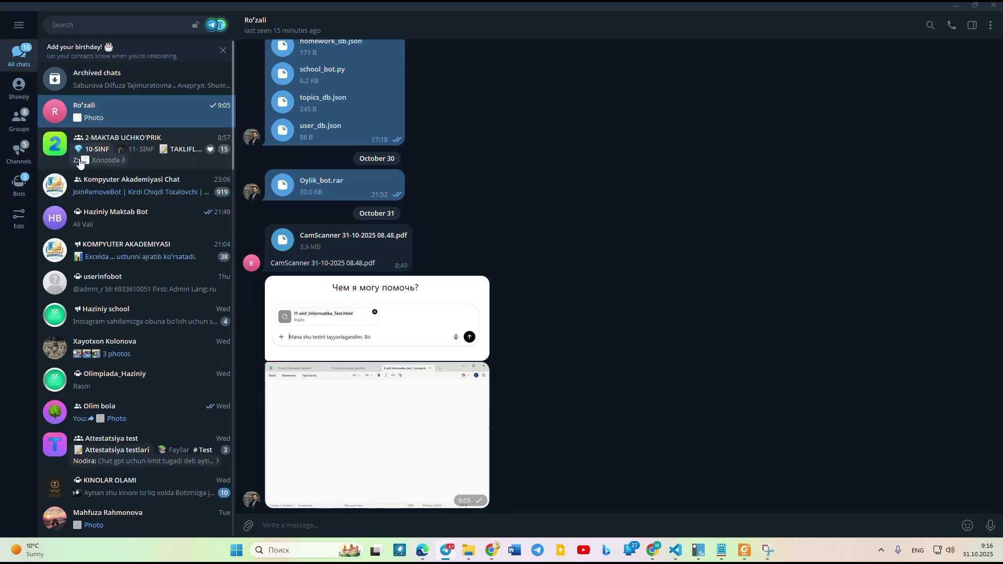
pyautogui.click(131, 447)
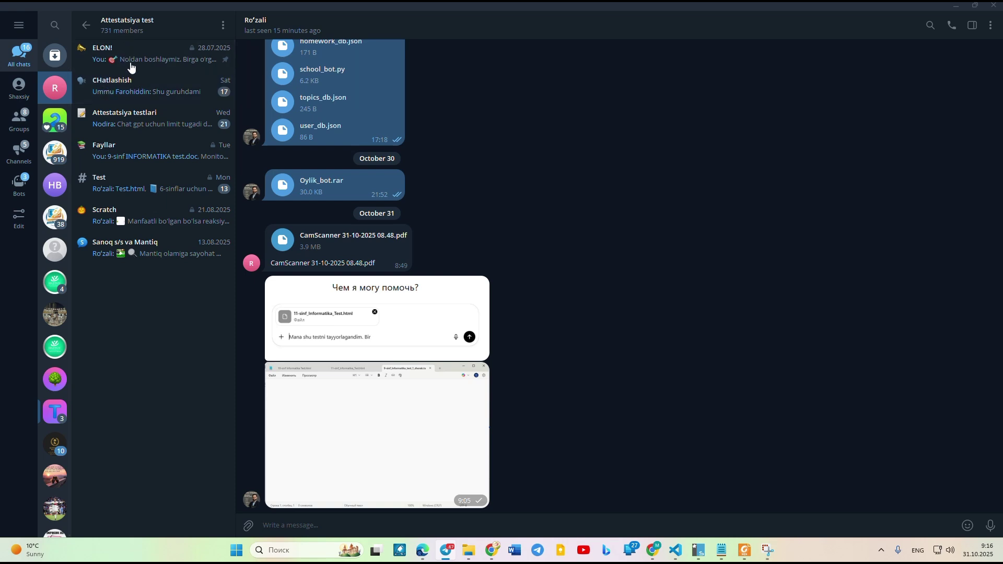
pyautogui.click(127, 21)
pyautogui.click(431, 170)
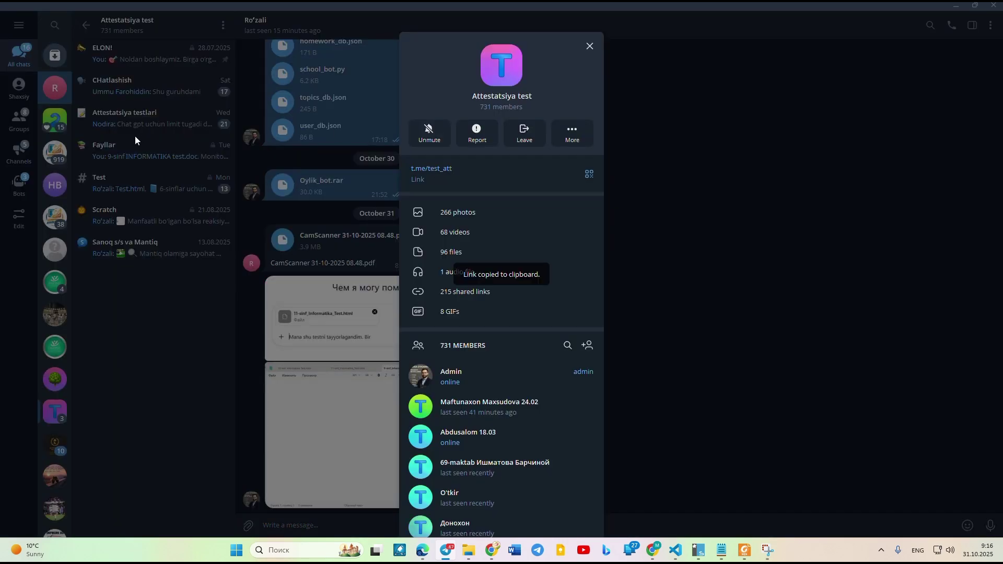
# Step: Open the group's "CHatlashish" topic and paste the copied group link into the message draft
pyautogui.click(134, 135)
pyautogui.click(149, 86)
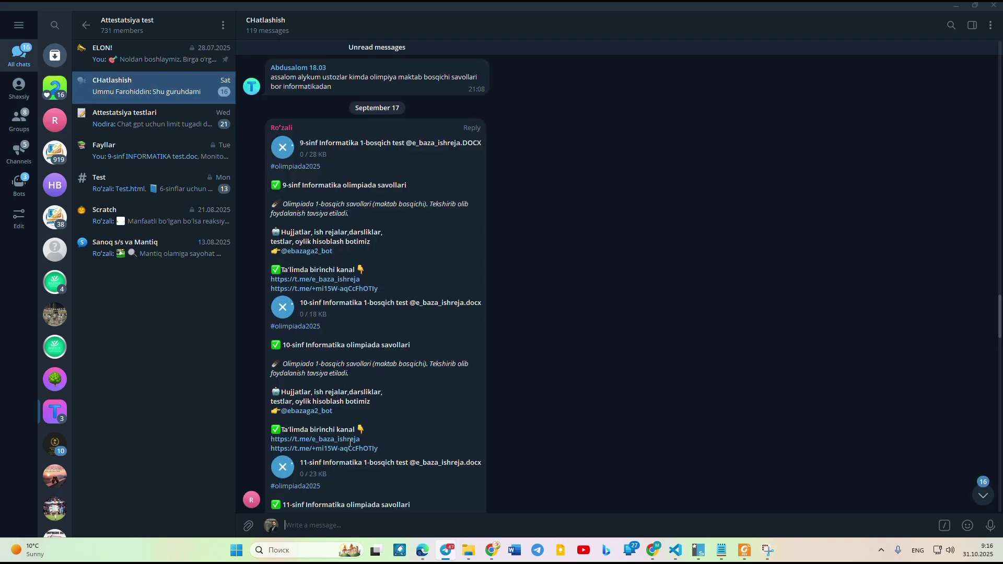
pyautogui.hotkey('ctrl', 'v')
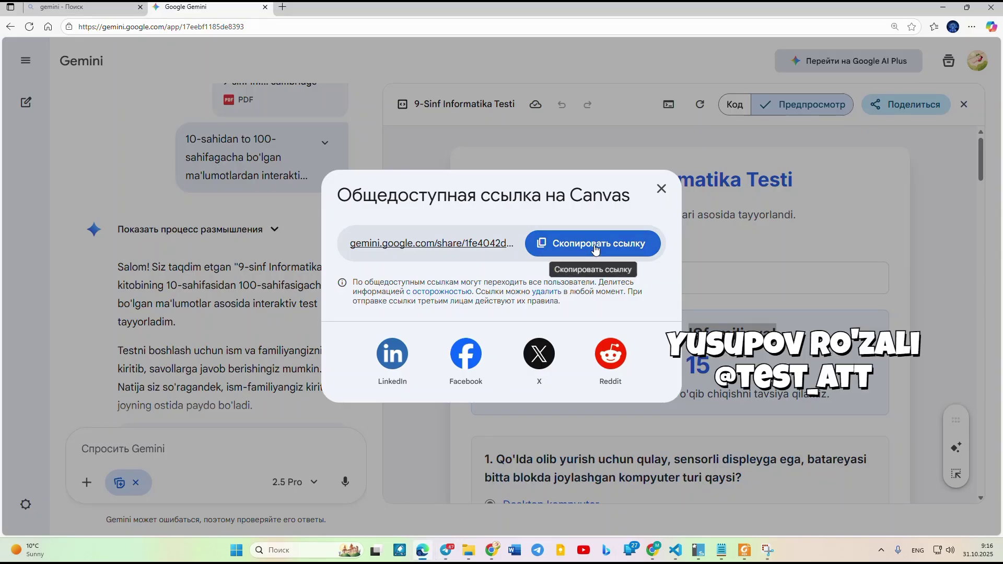
# Step: Copy the public Canvas link and send it to Telegram's "CHatlashish" topic in place of the drafted group link
pyautogui.click(593, 240)
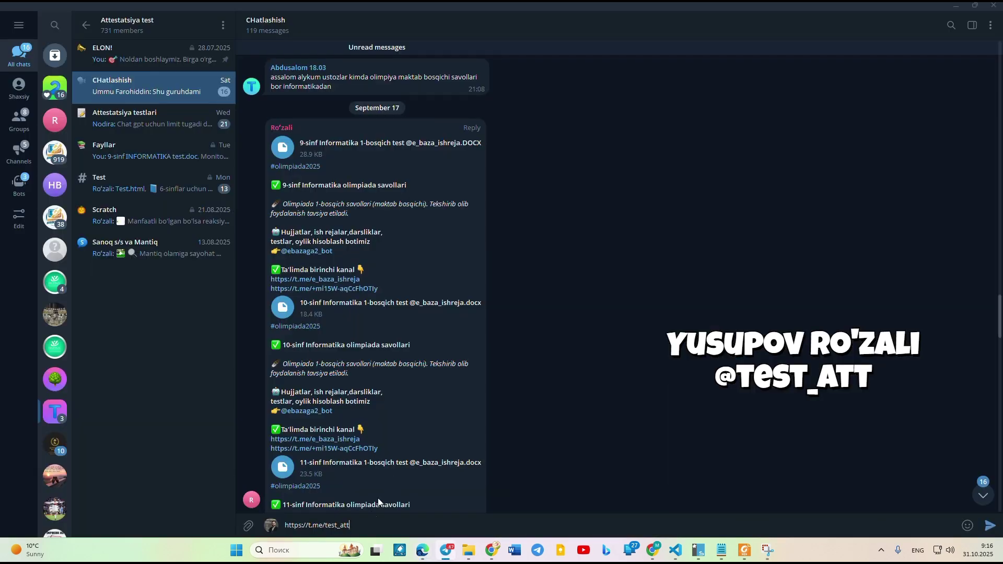
pyautogui.press('BackSpace')
pyautogui.press('BackSpace')
pyautogui.press('BackSpace')
pyautogui.press('BackSpace')
pyautogui.press('BackSpace')
pyautogui.press('BackSpace')
pyautogui.press('BackSpace')
pyautogui.press('BackSpace')
pyautogui.press('BackSpace')
pyautogui.press('BackSpace')
pyautogui.press('BackSpace')
pyautogui.press('BackSpace')
pyautogui.press('BackSpace')
pyautogui.press('BackSpace')
pyautogui.press('BackSpace')
pyautogui.press('BackSpace')
pyautogui.press('BackSpace')
pyautogui.press('BackSpace')
pyautogui.press('BackSpace')
pyautogui.press('BackSpace')
pyautogui.hotkey('ctrl', 'v')
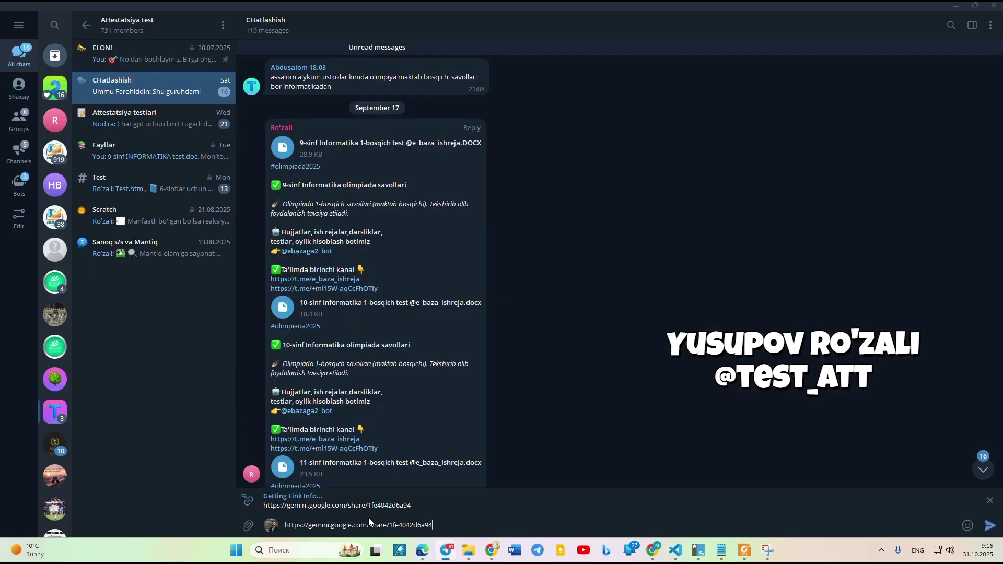
pyautogui.press('Return')
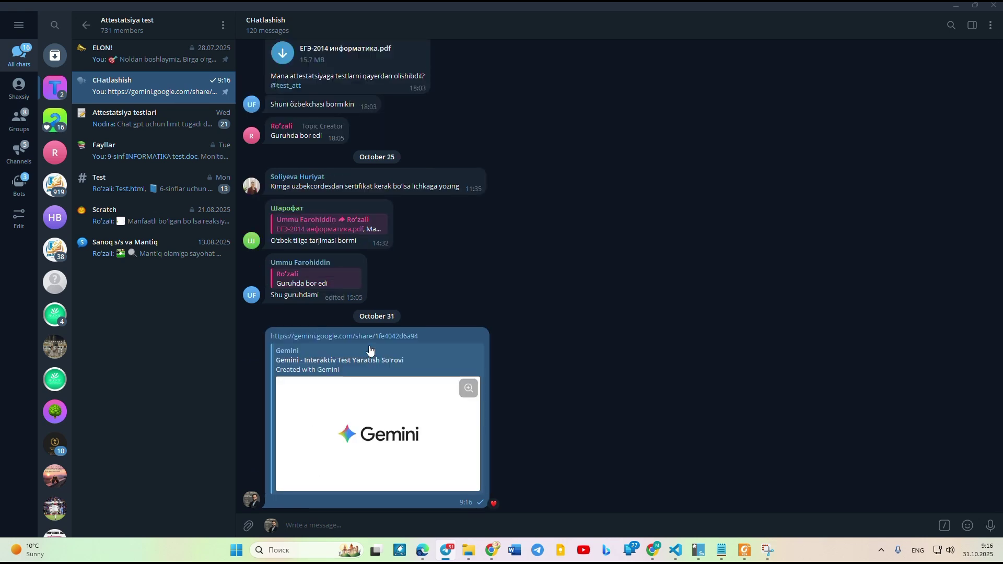
# Step: Open the shared Gemini link from the sent message and look through the public test page
pyautogui.click(401, 337)
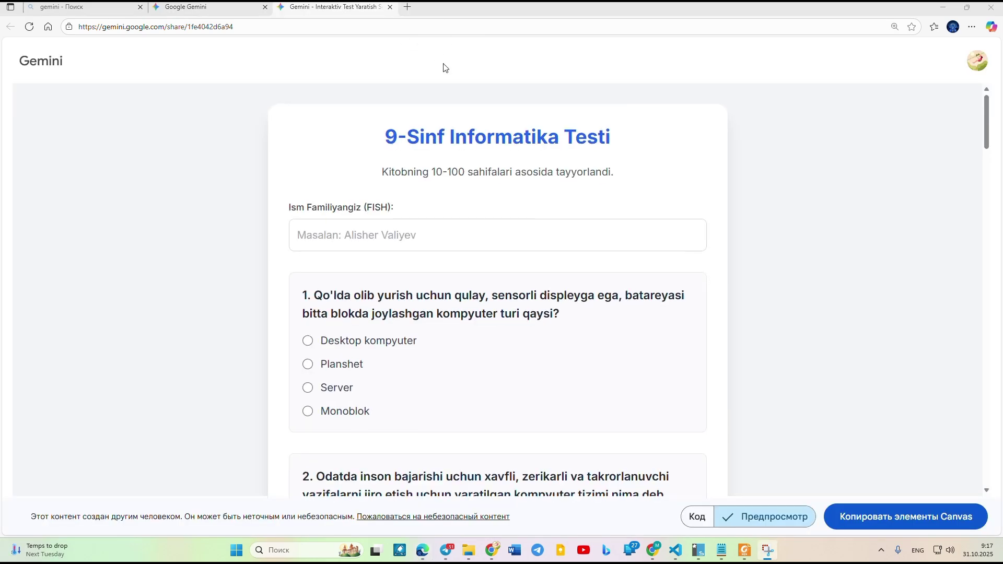
pyautogui.click(379, 238)
pyautogui.scroll(-10, 358, 332)
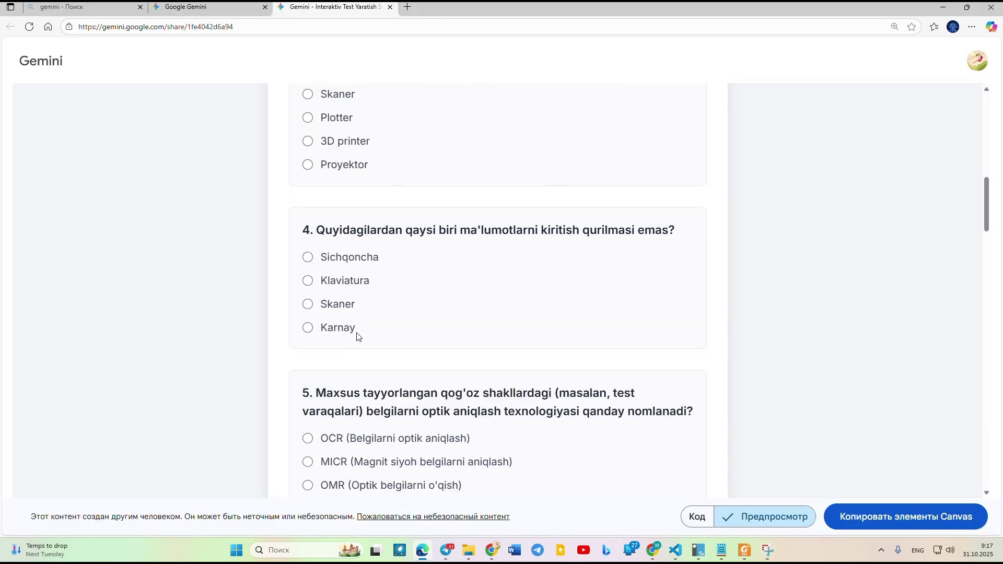
pyautogui.scroll(4, 355, 333)
pyautogui.scroll(7, 355, 333)
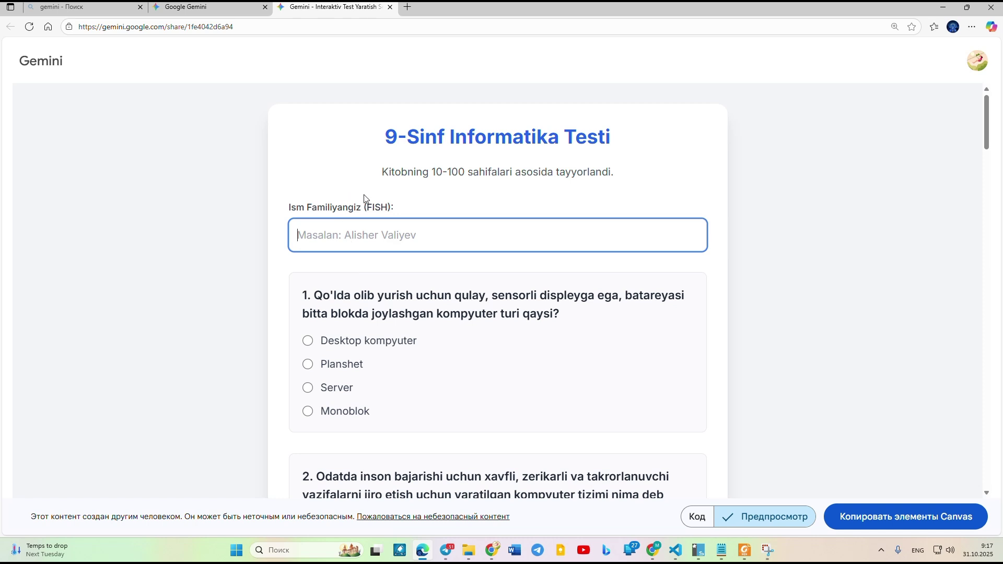
# Step: Return to the Gemini chat, close the link dialog and copy the entire source code of the "9-Sinf Informatika Testi" Canvas
pyautogui.hotkey('ctrl', 'shift', 'Tab')
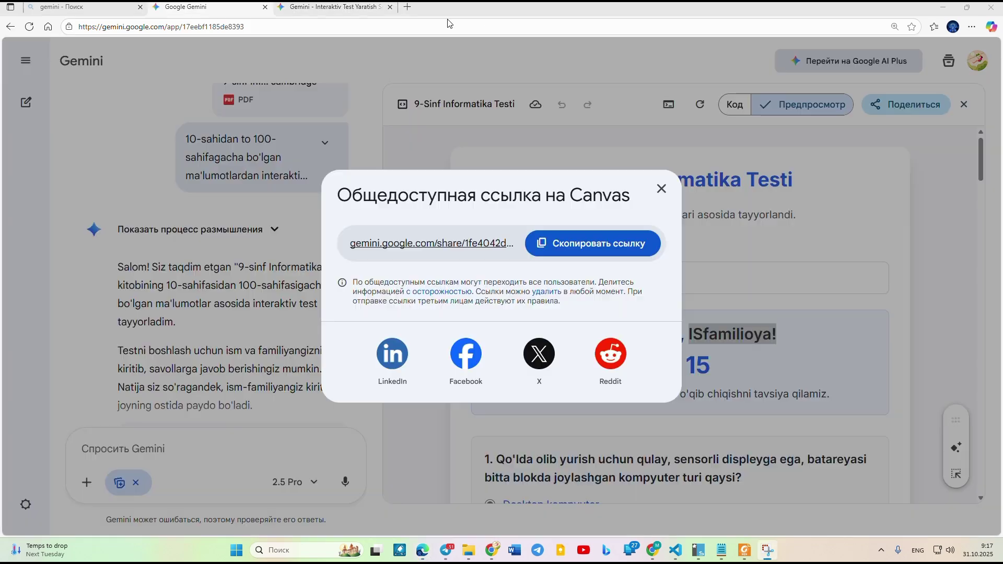
pyautogui.click(661, 189)
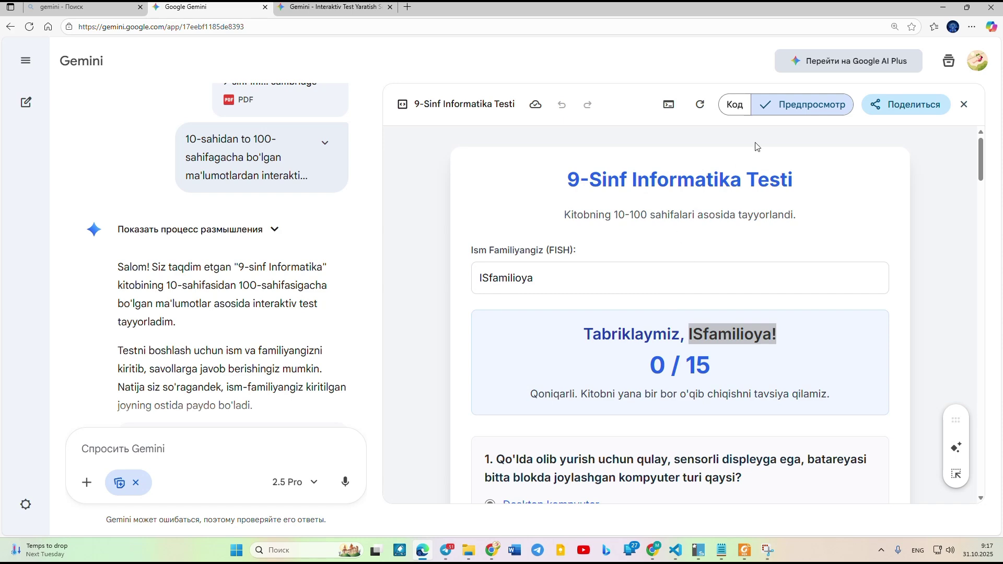
pyautogui.click(735, 104)
pyautogui.click(537, 192)
pyautogui.hotkey('ctrl', 'a')
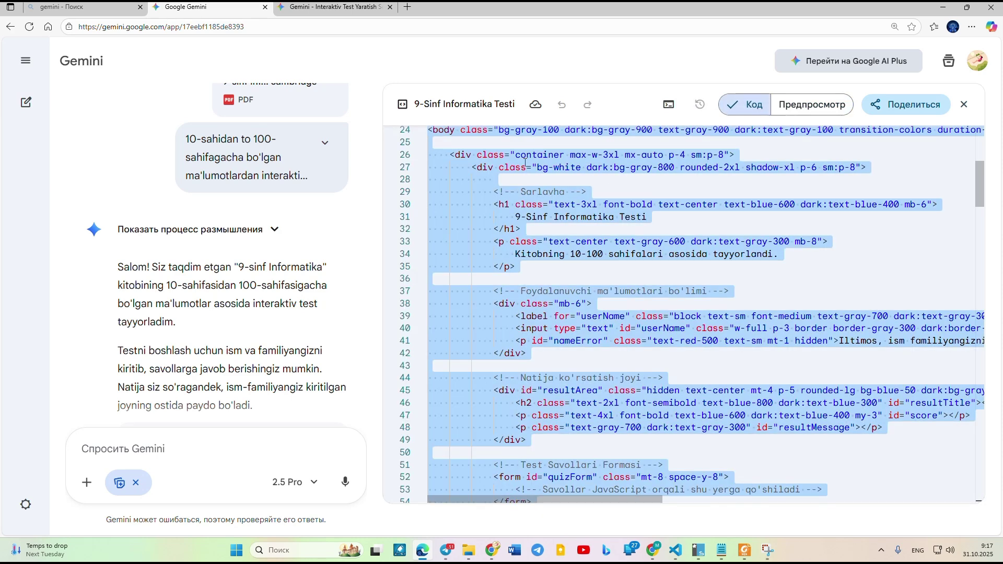
pyautogui.rightClick(525, 162)
pyautogui.click(547, 302)
pyautogui.click(546, 249)
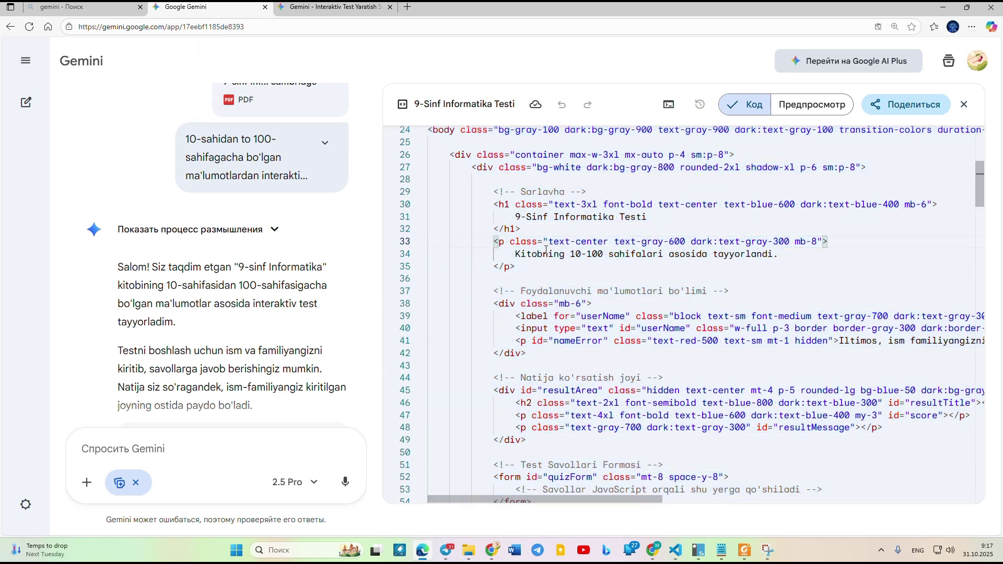
# Step: Switch to Notepad, paste the copied code into the empty 9-sinf_Informatika_test_1_chorak.txt and save it
pyautogui.click(723, 550)
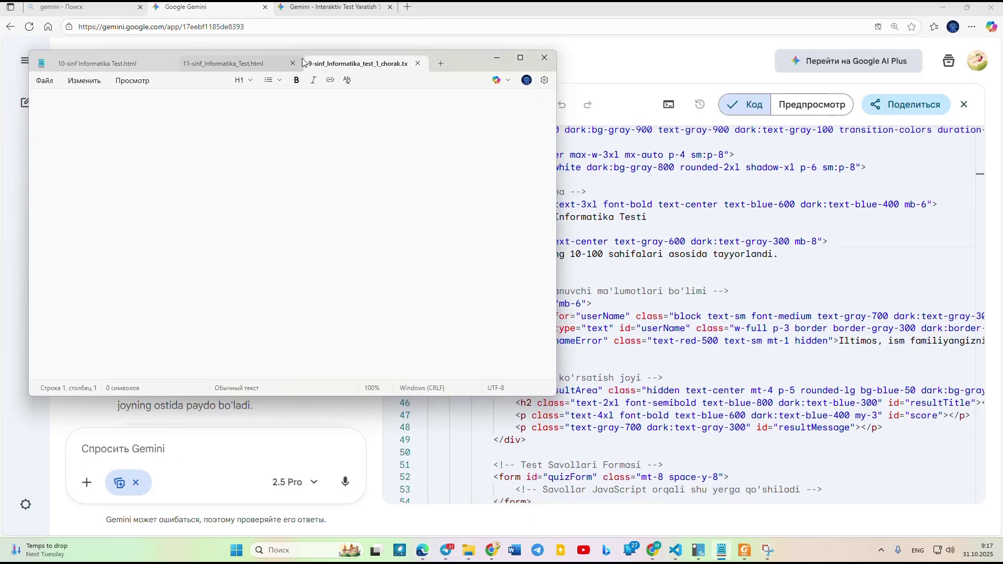
pyautogui.hotkey('ctrl', 'v')
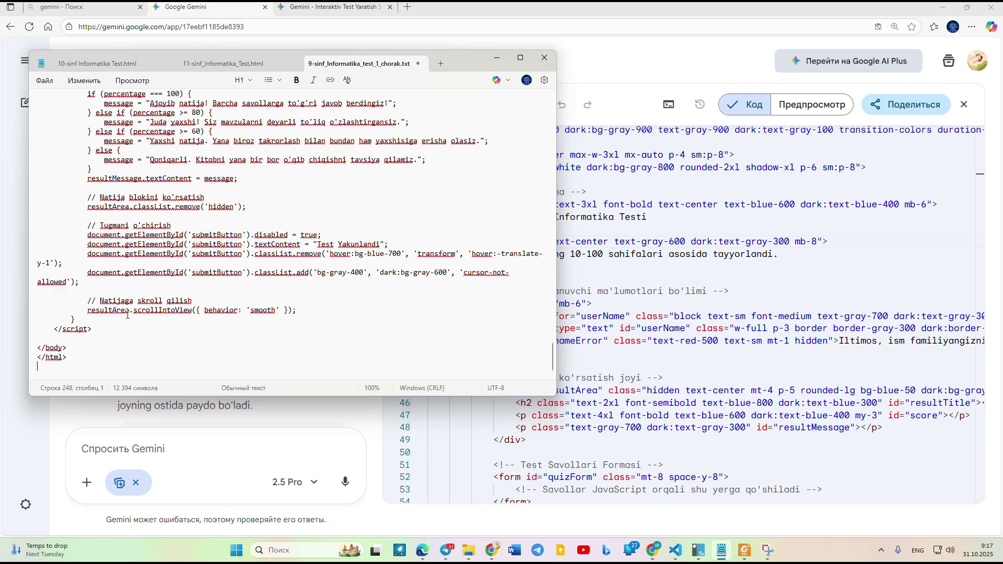
pyautogui.click(45, 80)
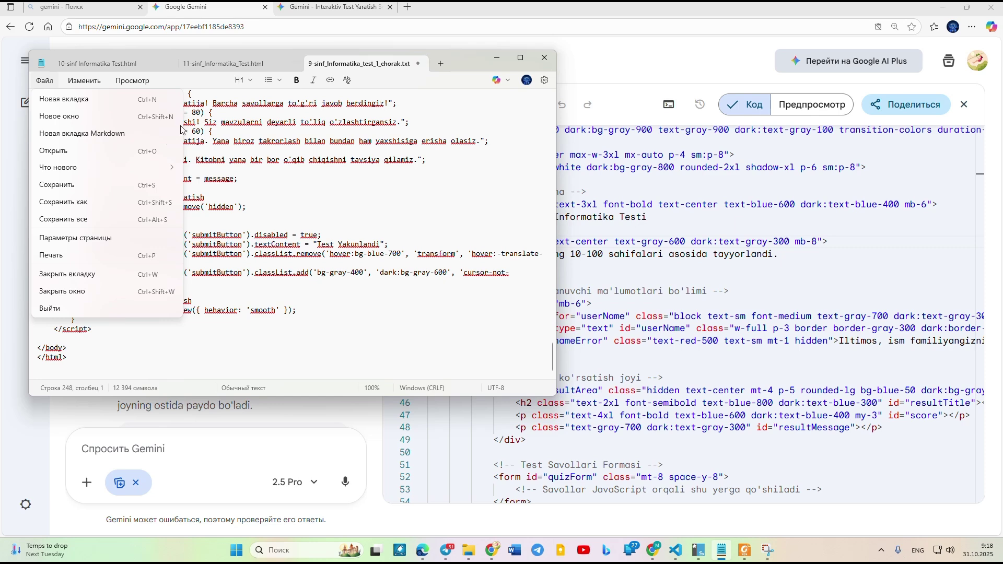
pyautogui.click(104, 185)
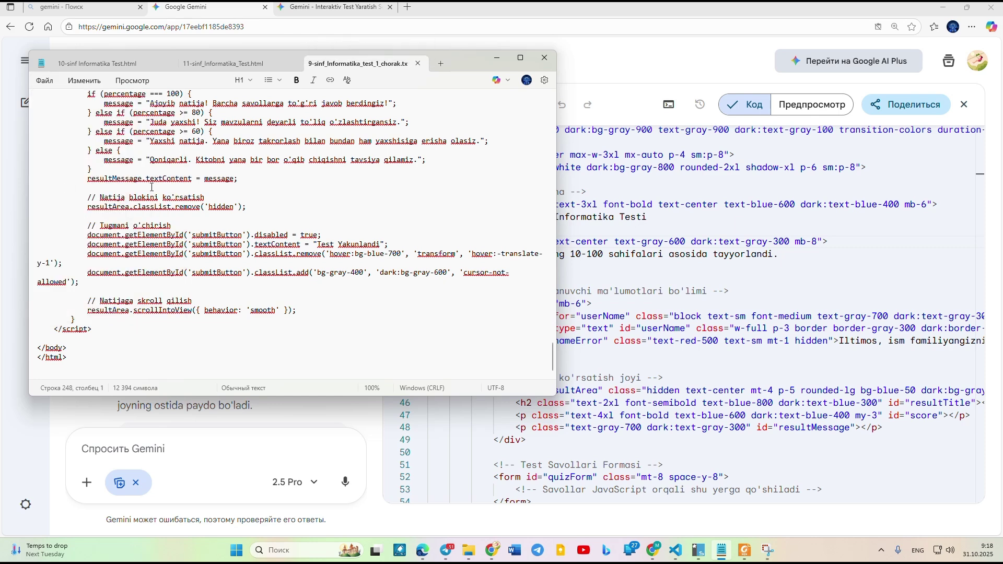
# Step: Save a copy of the file as 9-sinf_Informatika_test_1_chorak.html in the Interaktiv test folder, with the file type set to all files
pyautogui.click(44, 81)
pyautogui.click(67, 209)
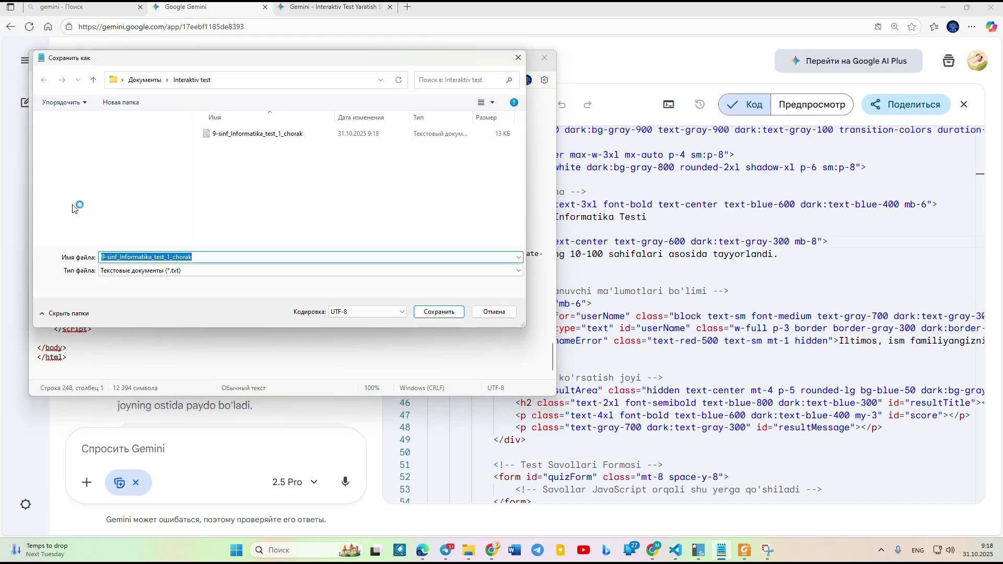
pyautogui.click(199, 256)
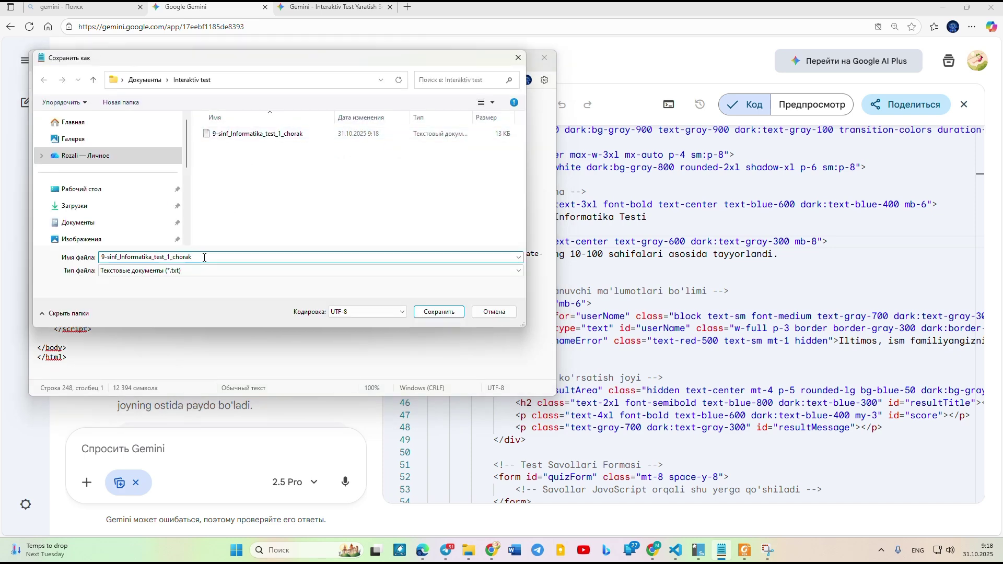
pyautogui.write('.html')
pyautogui.click(214, 271)
pyautogui.click(211, 291)
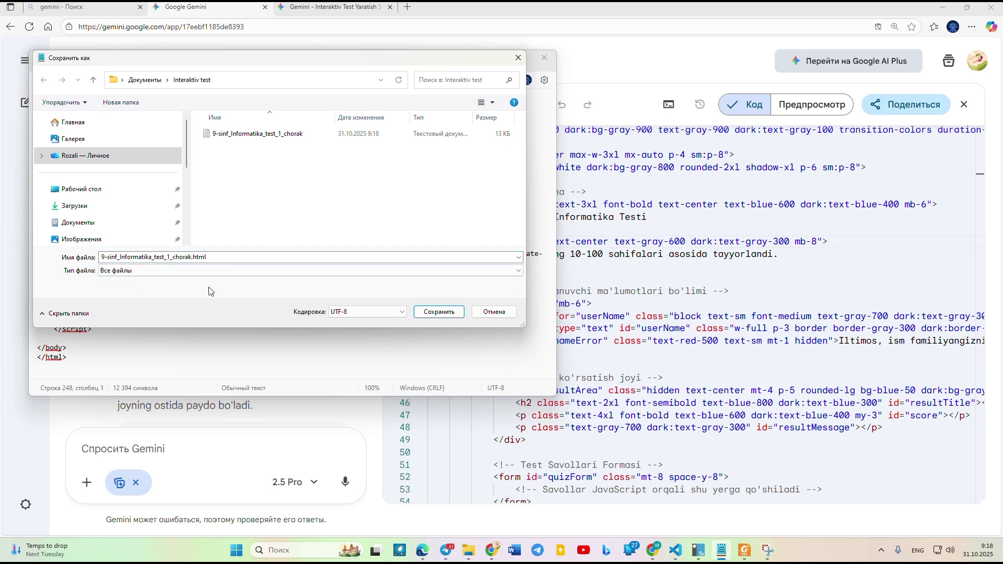
pyautogui.click(432, 313)
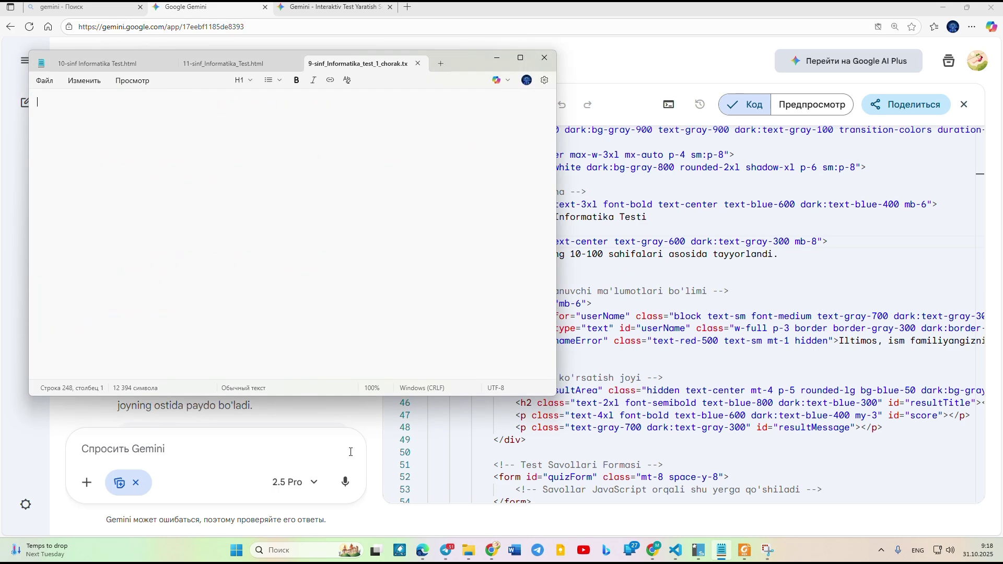
# Step: Open the saved HTML file from the Interaktiv test folder in the browser and look through all its questions
pyautogui.moveTo(469, 553)
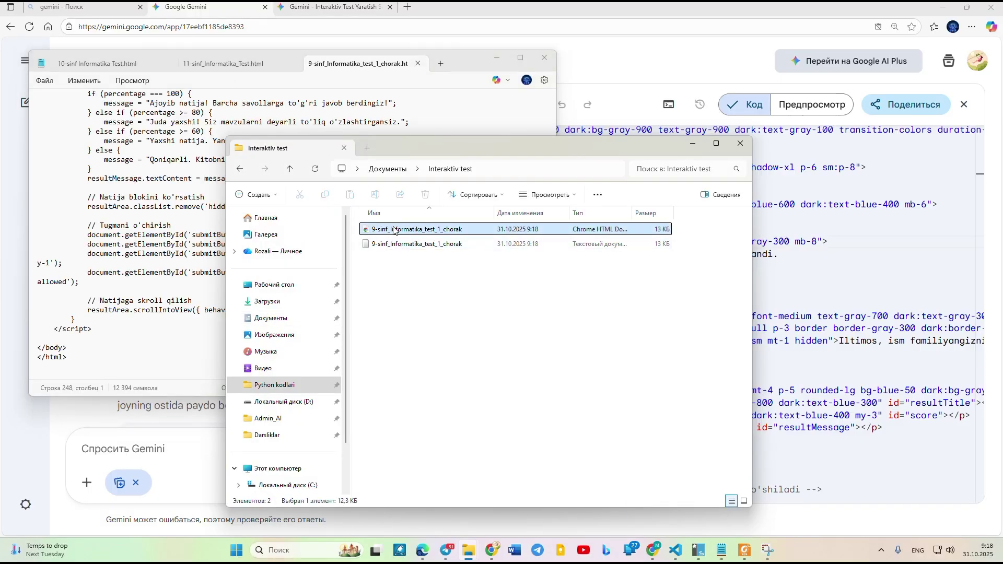
pyautogui.doubleClick(394, 230)
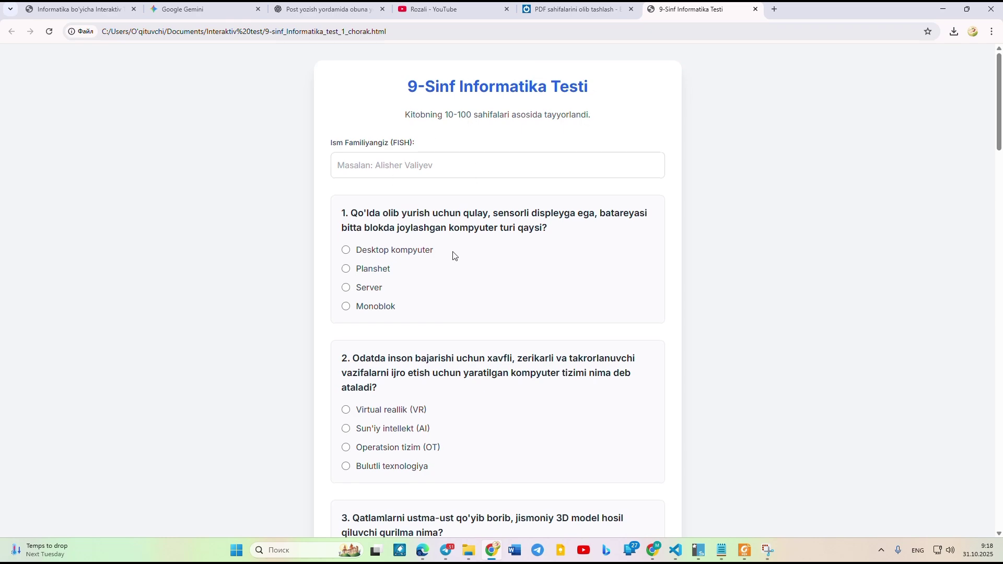
pyautogui.scroll(-20, 453, 252)
pyautogui.scroll(-5, 457, 263)
pyautogui.scroll(20, 457, 262)
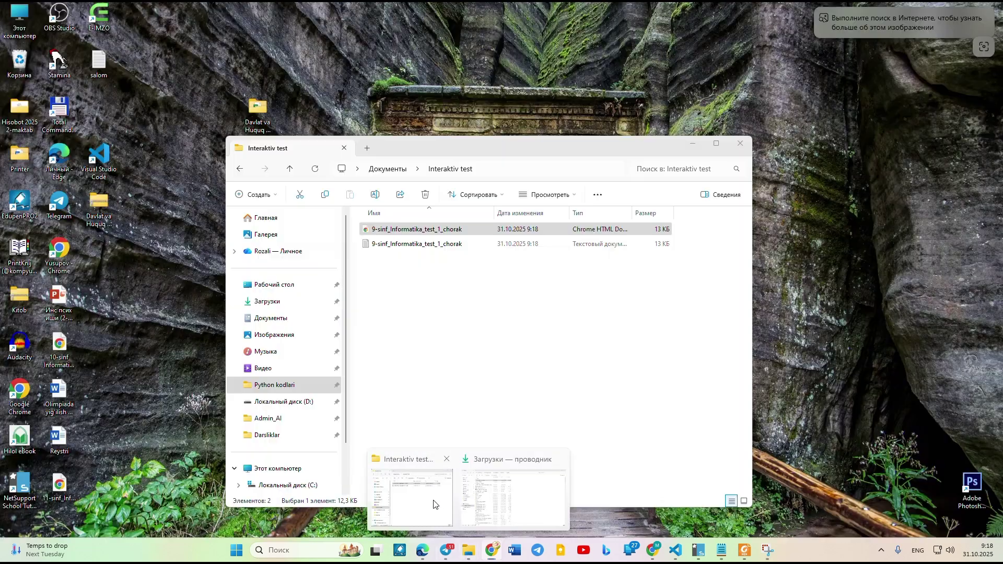
# Step: Send 9-sinf_Informatika_test_1_chorak.html from the Interaktiv test folder to Telegram's "CHatlashish" topic and open it from the sent message
pyautogui.click(412, 494)
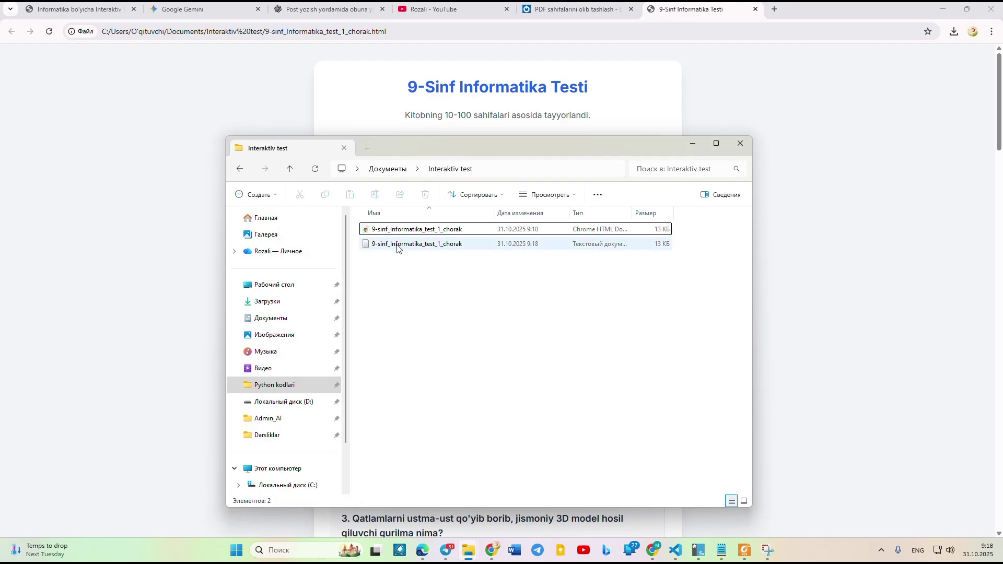
pyautogui.click(401, 234)
pyautogui.moveTo(401, 234); pyautogui.dragTo(408, 535)
pyautogui.press('Return')
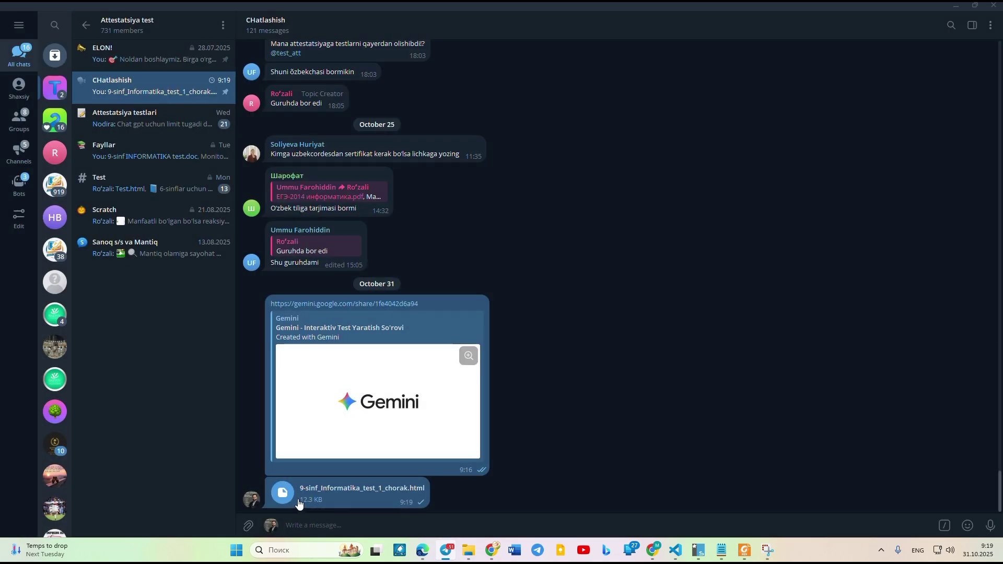
pyautogui.click(283, 492)
pyautogui.click(555, 302)
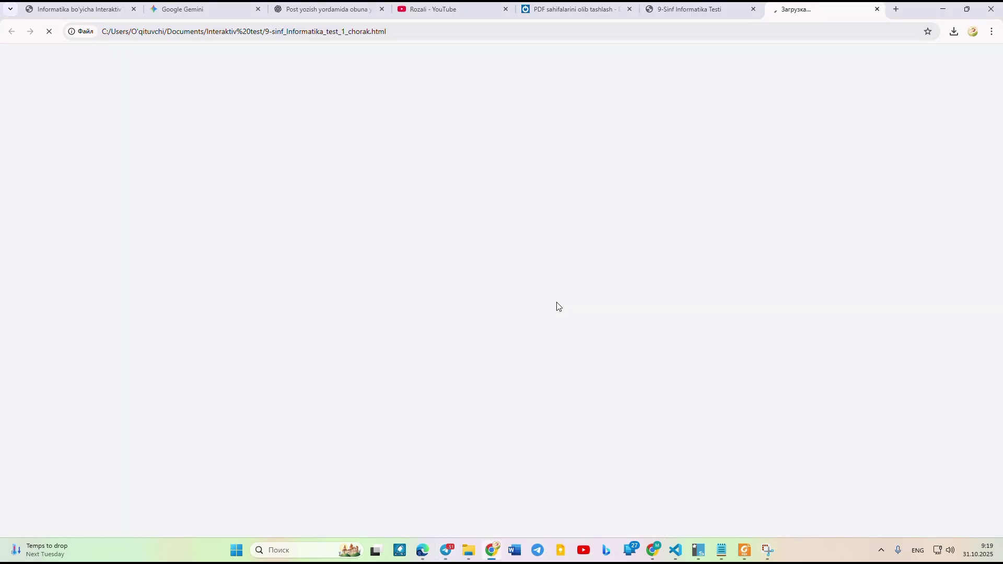